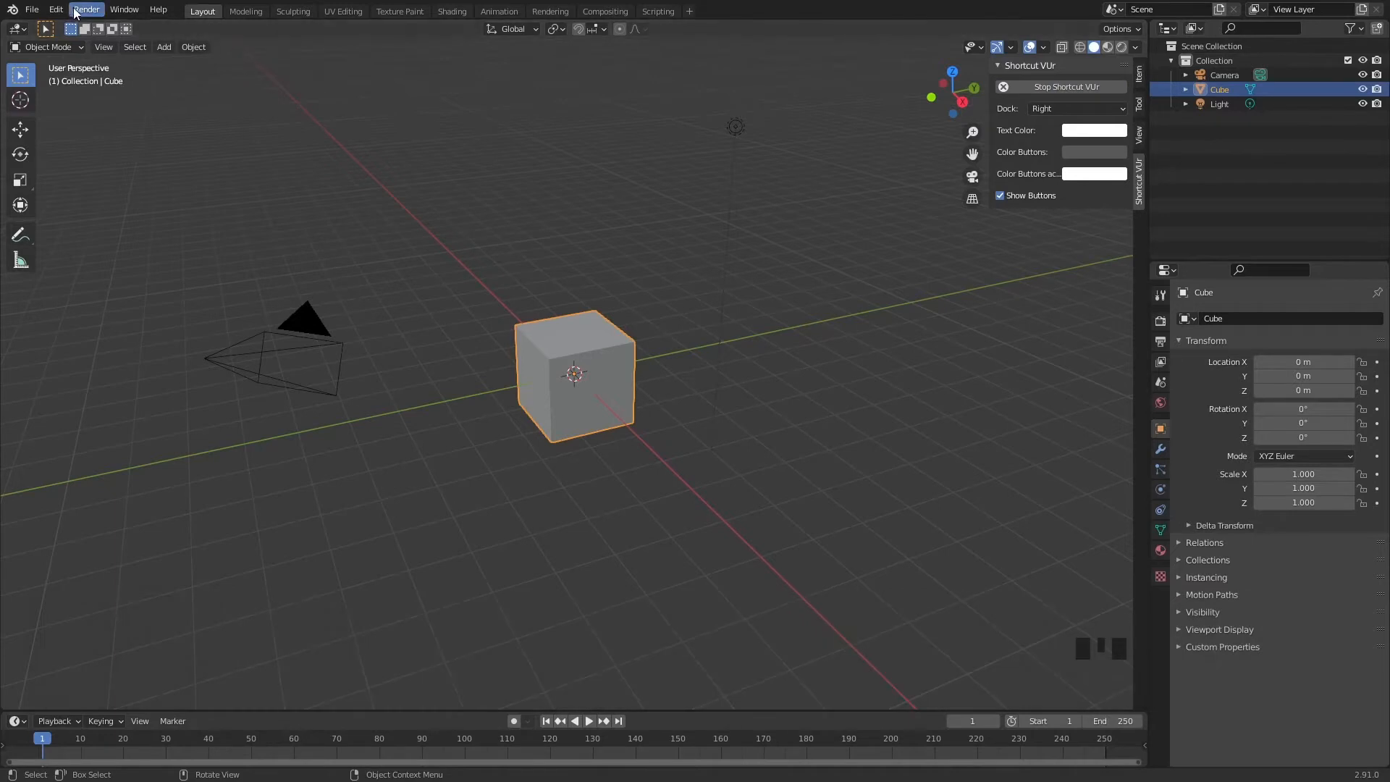
Step: Find the Animation: Turnaround Camera add-on in the preferences by searching "tur" and enable it
left_click(58, 10)
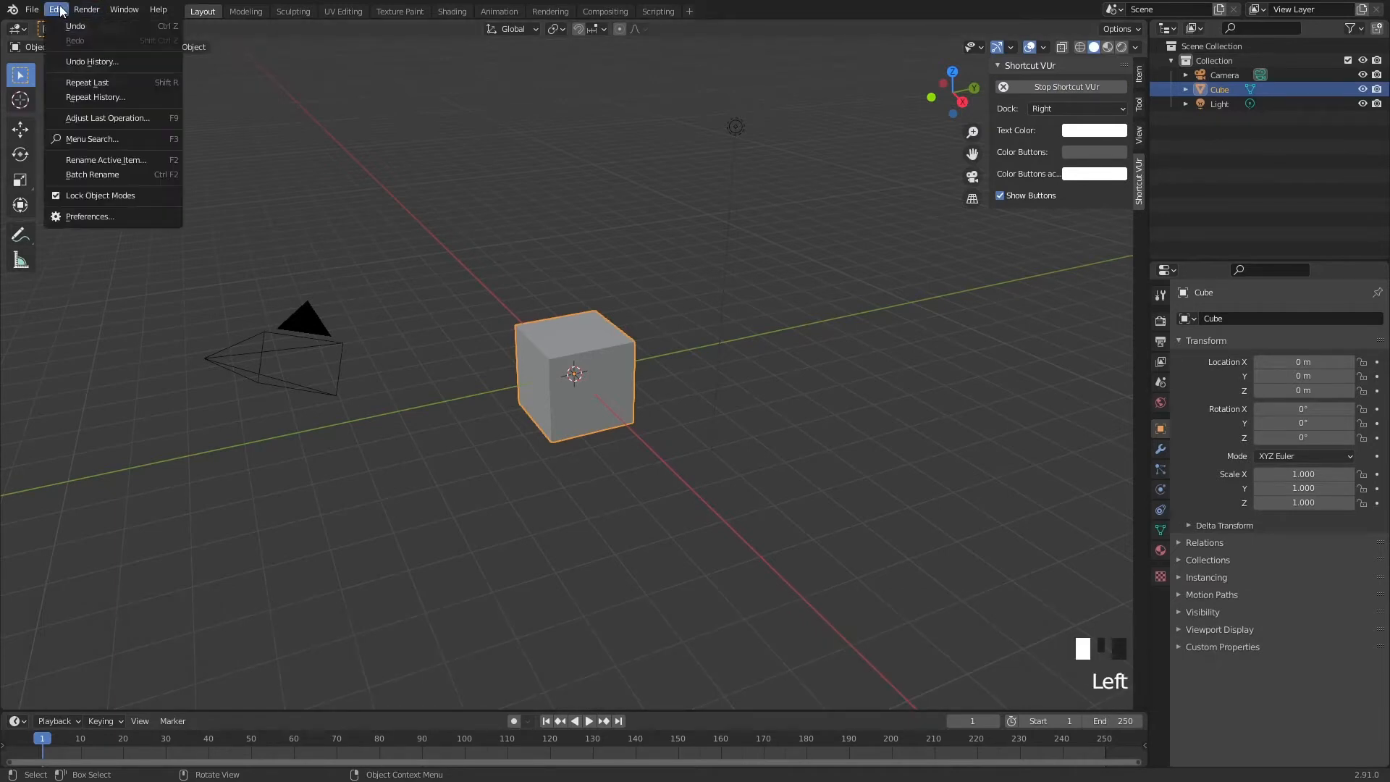
left_click(136, 217)
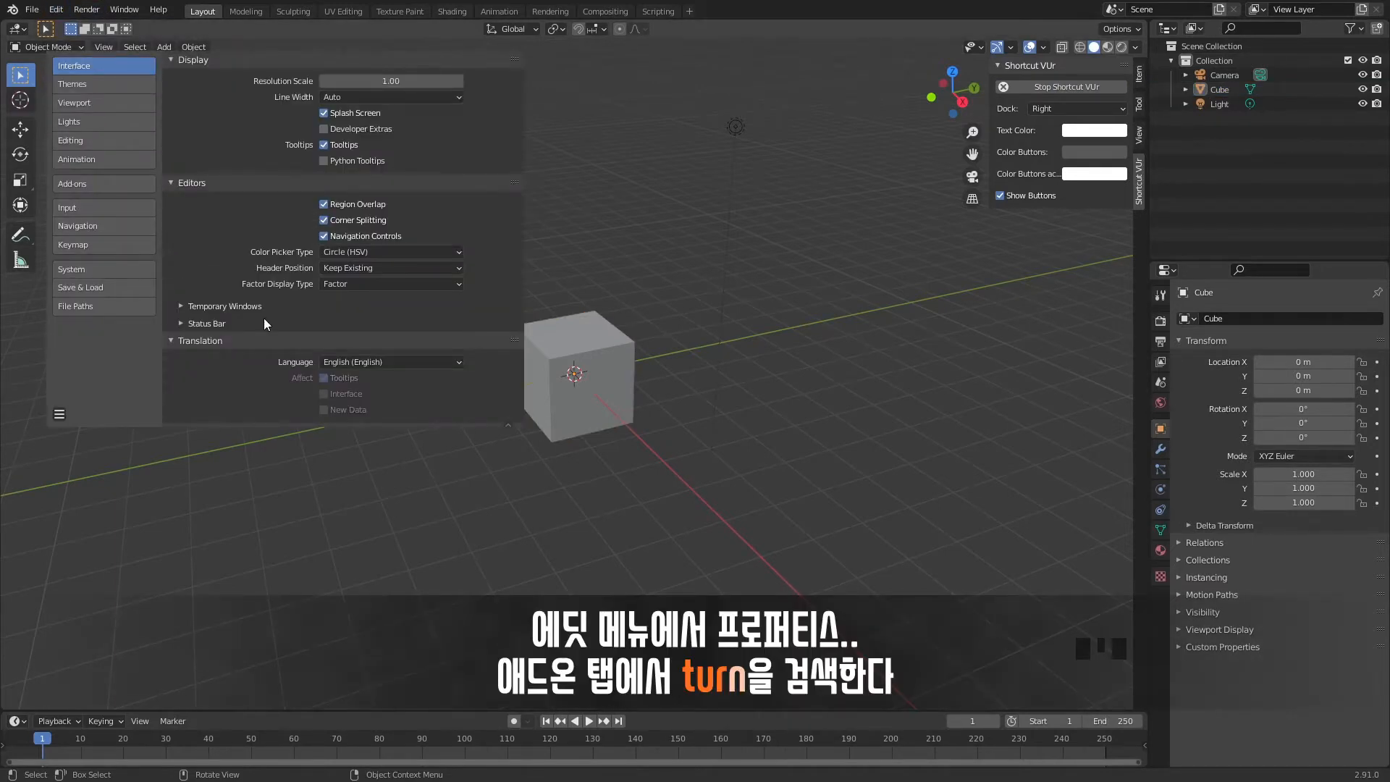
left_click(108, 185)
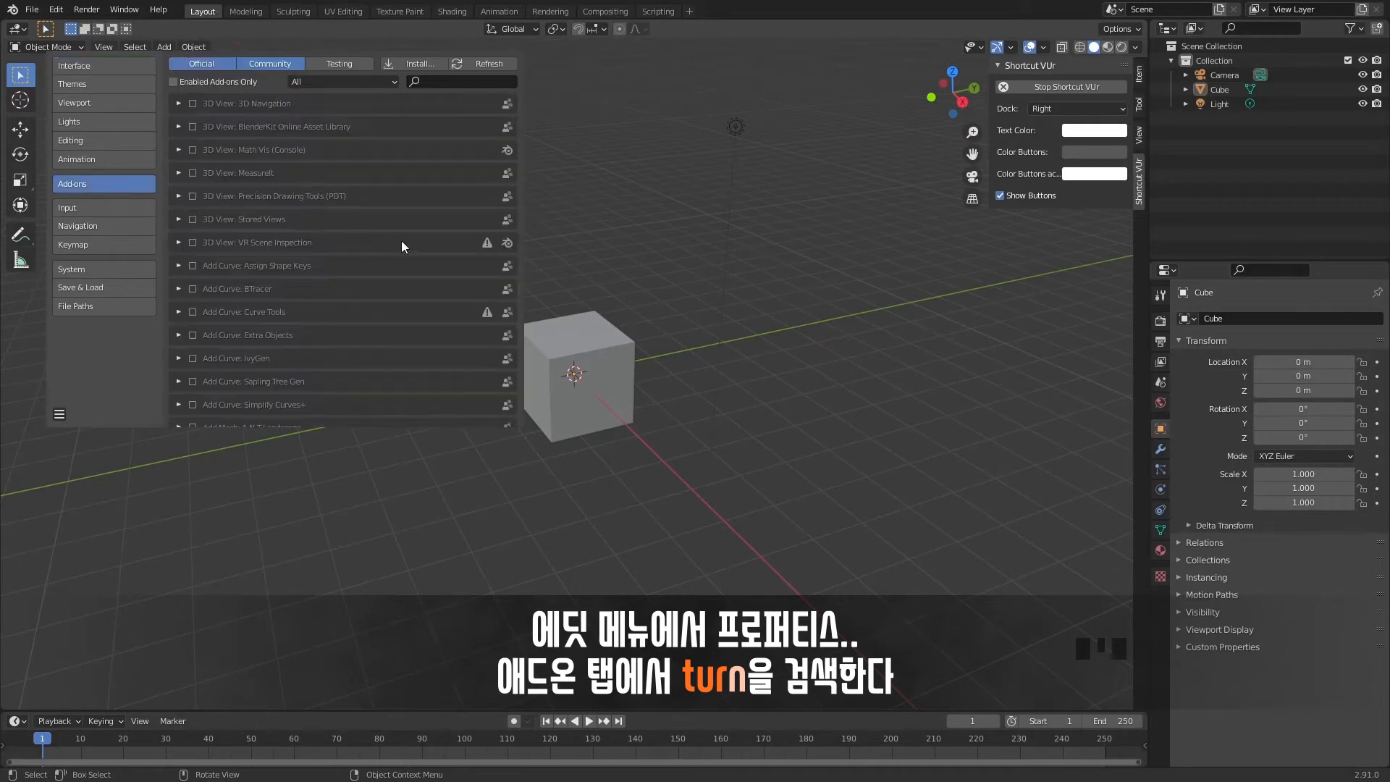
left_click(434, 81)
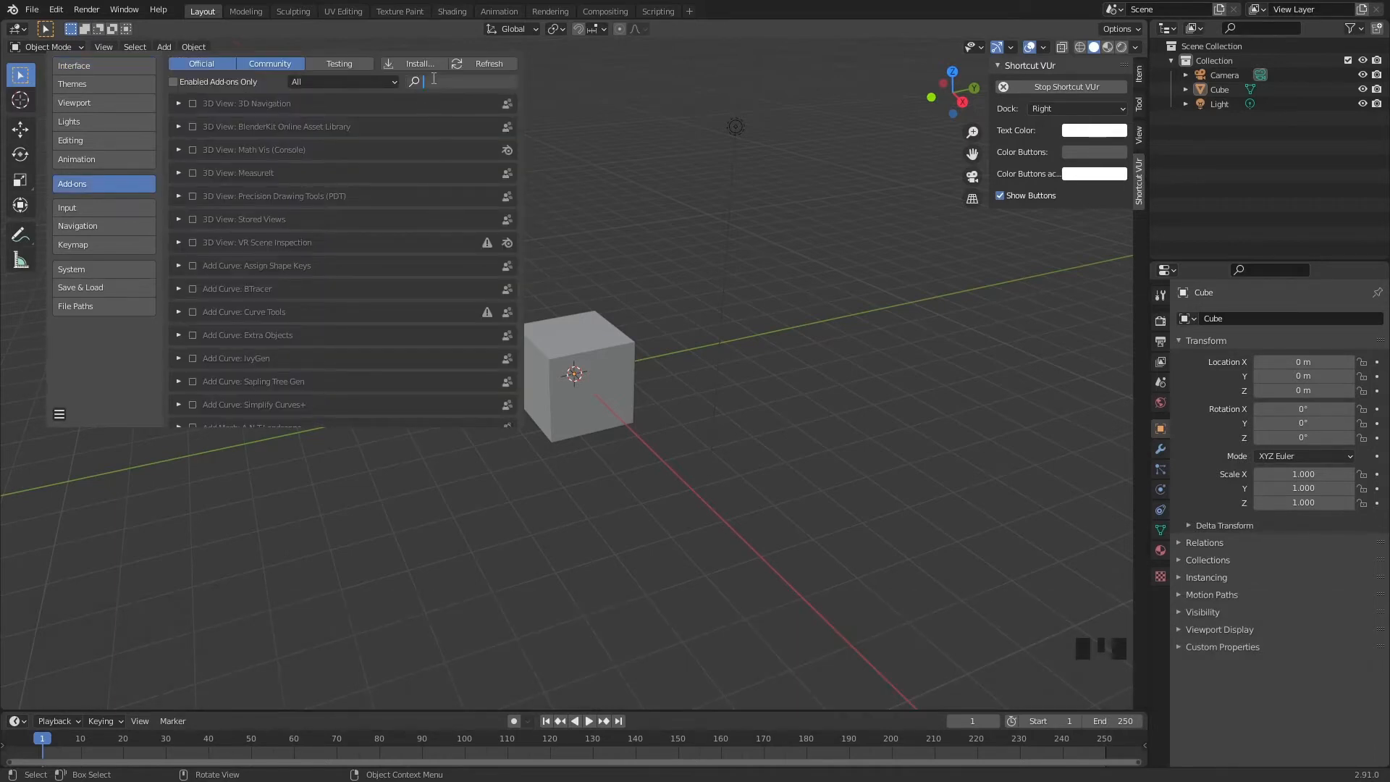
type("tur")
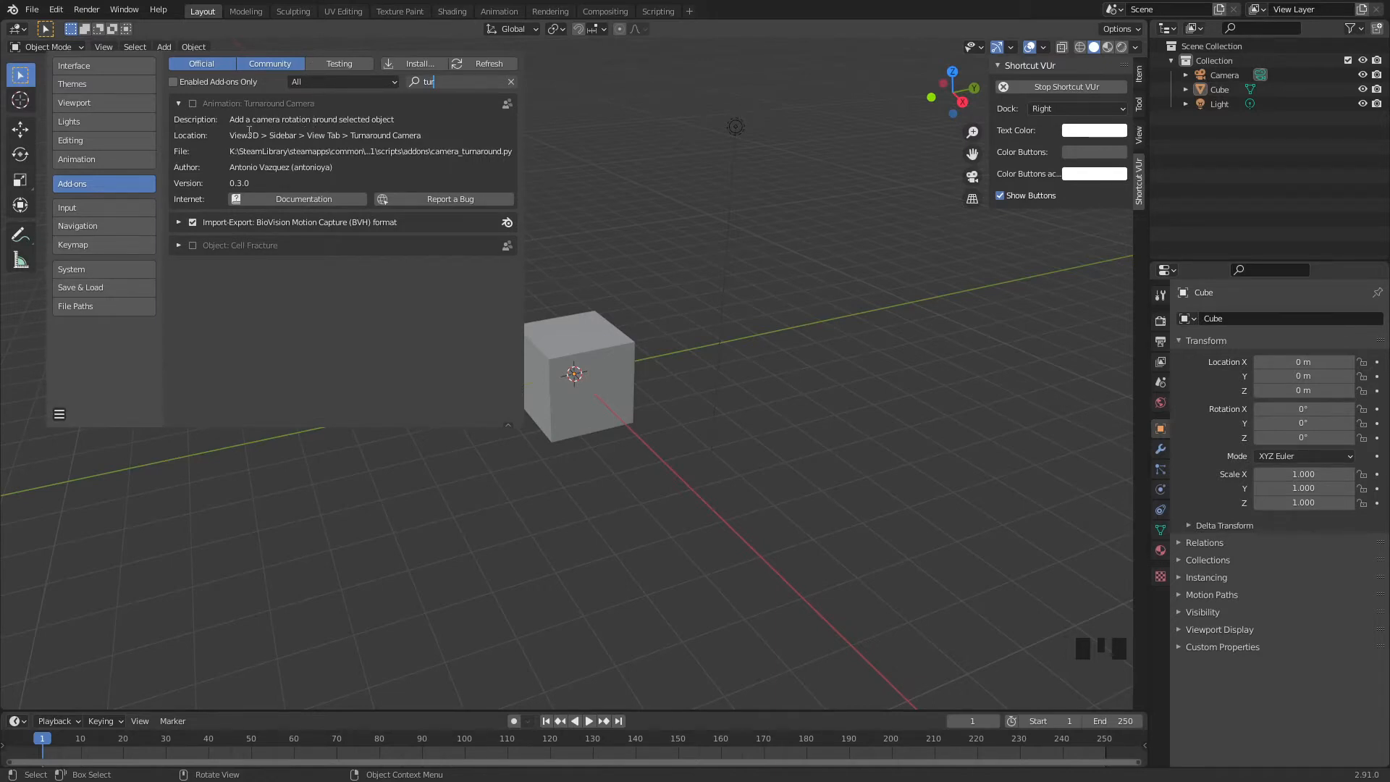
key("Return")
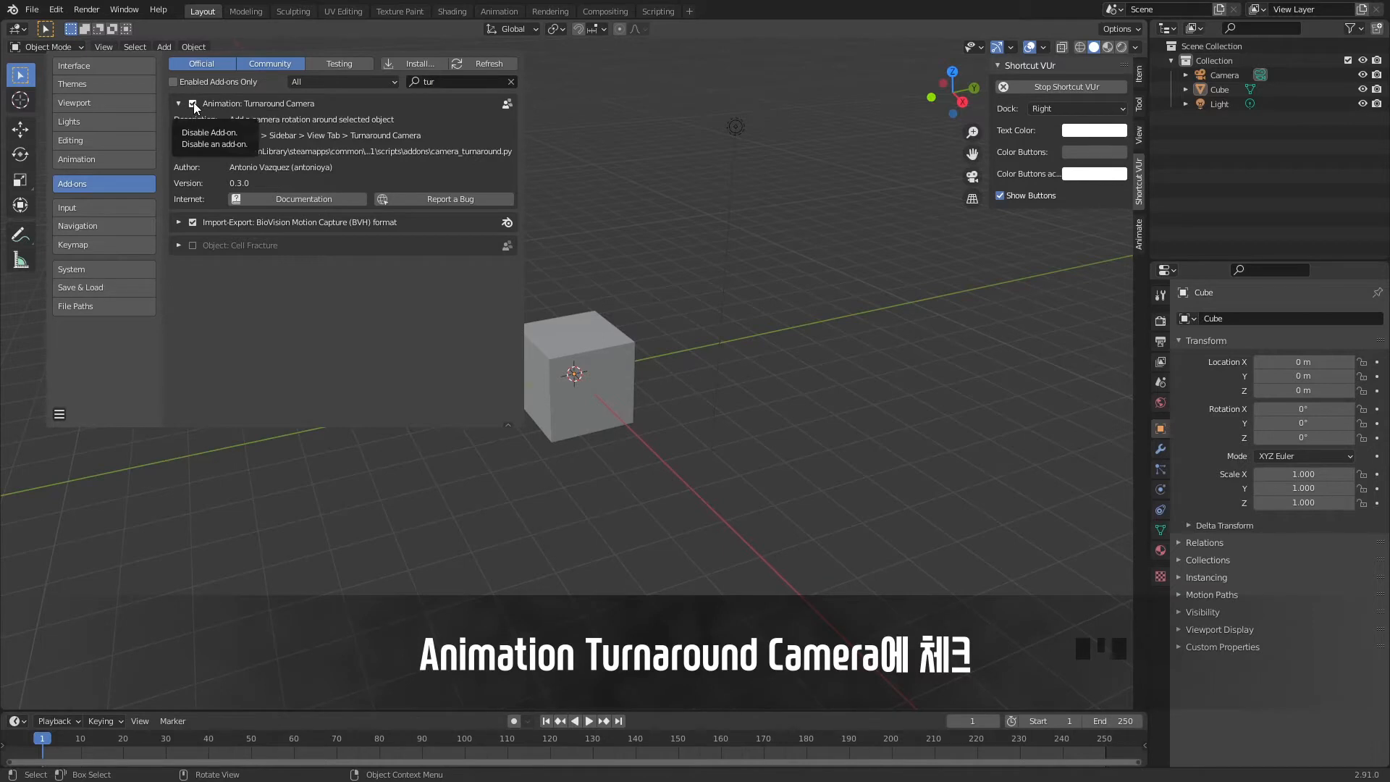
left_click(512, 52)
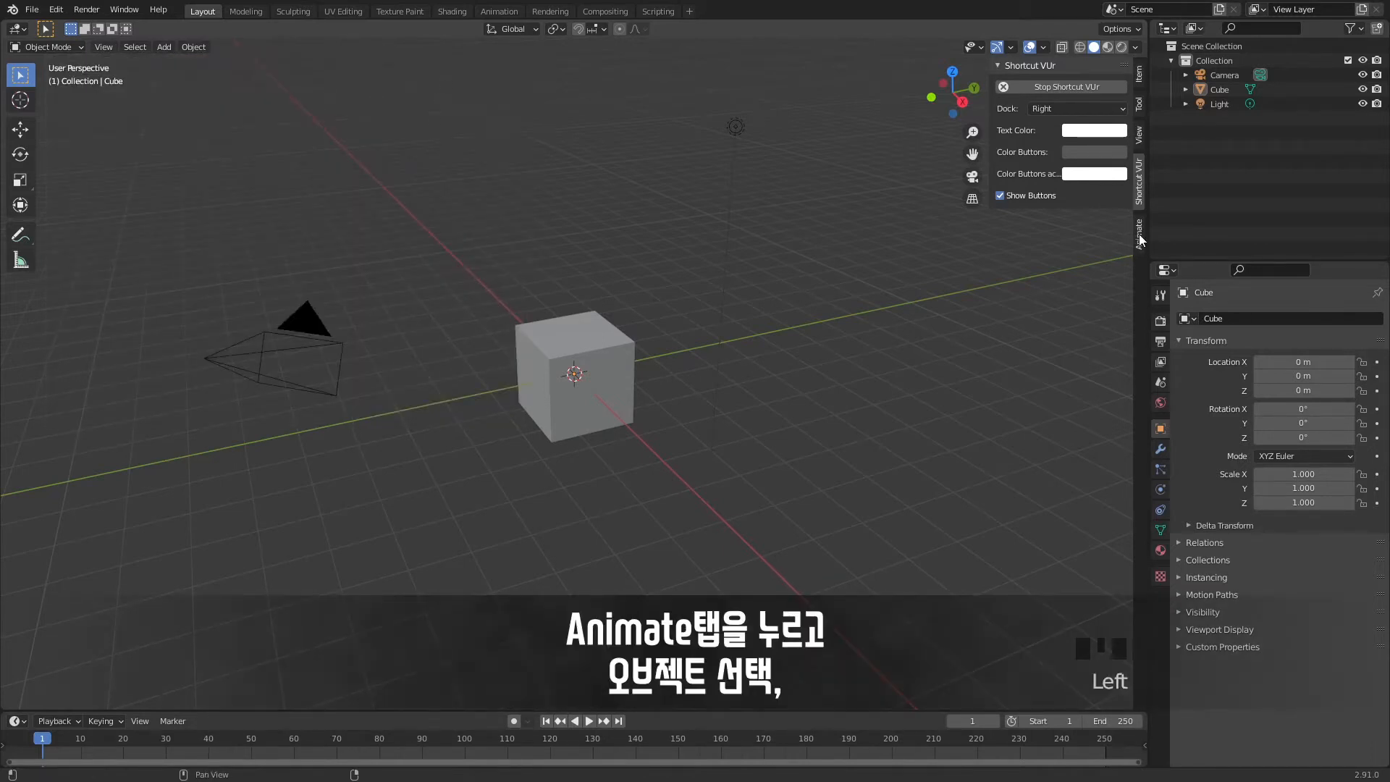
Step: Select the cube, view it through the camera and create a Turnaround Camera rotation around it with the default options
left_click(1138, 236)
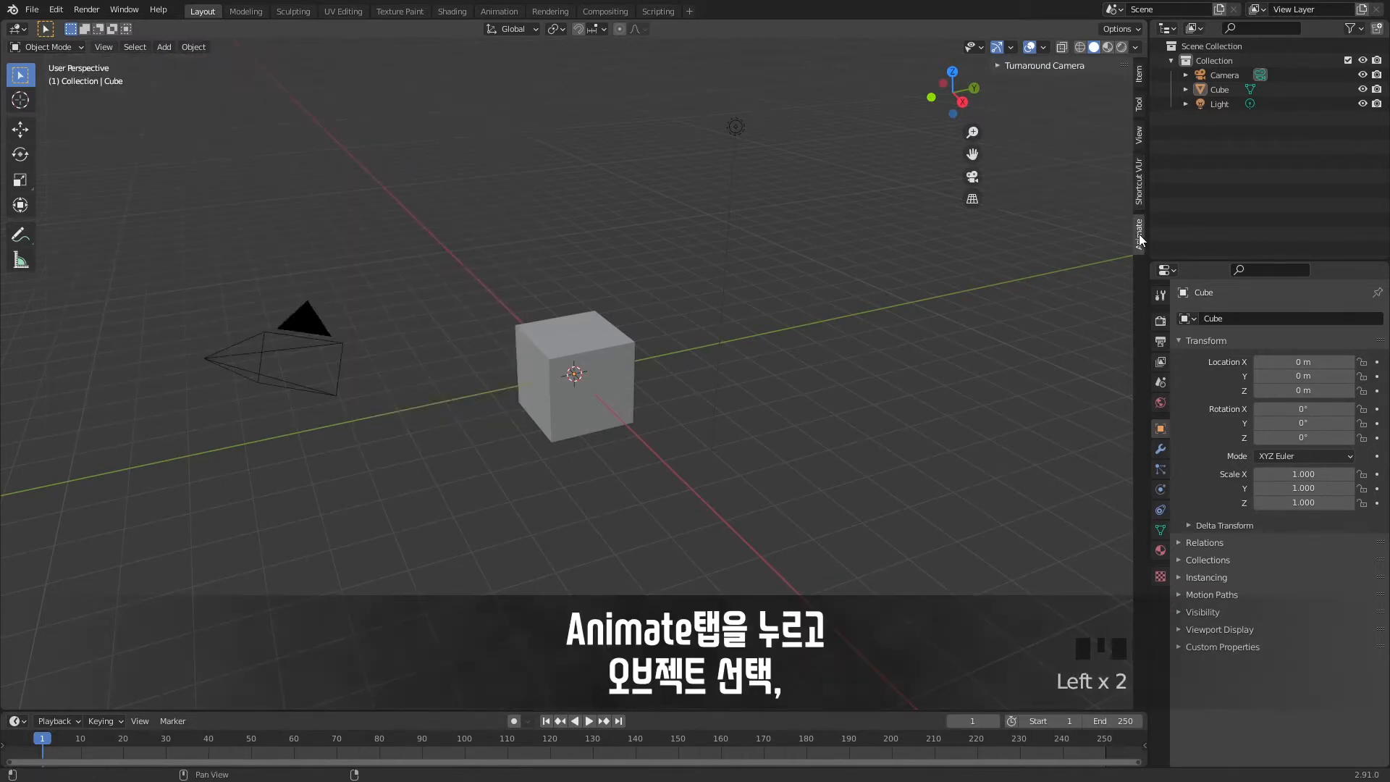
left_click(1049, 65)
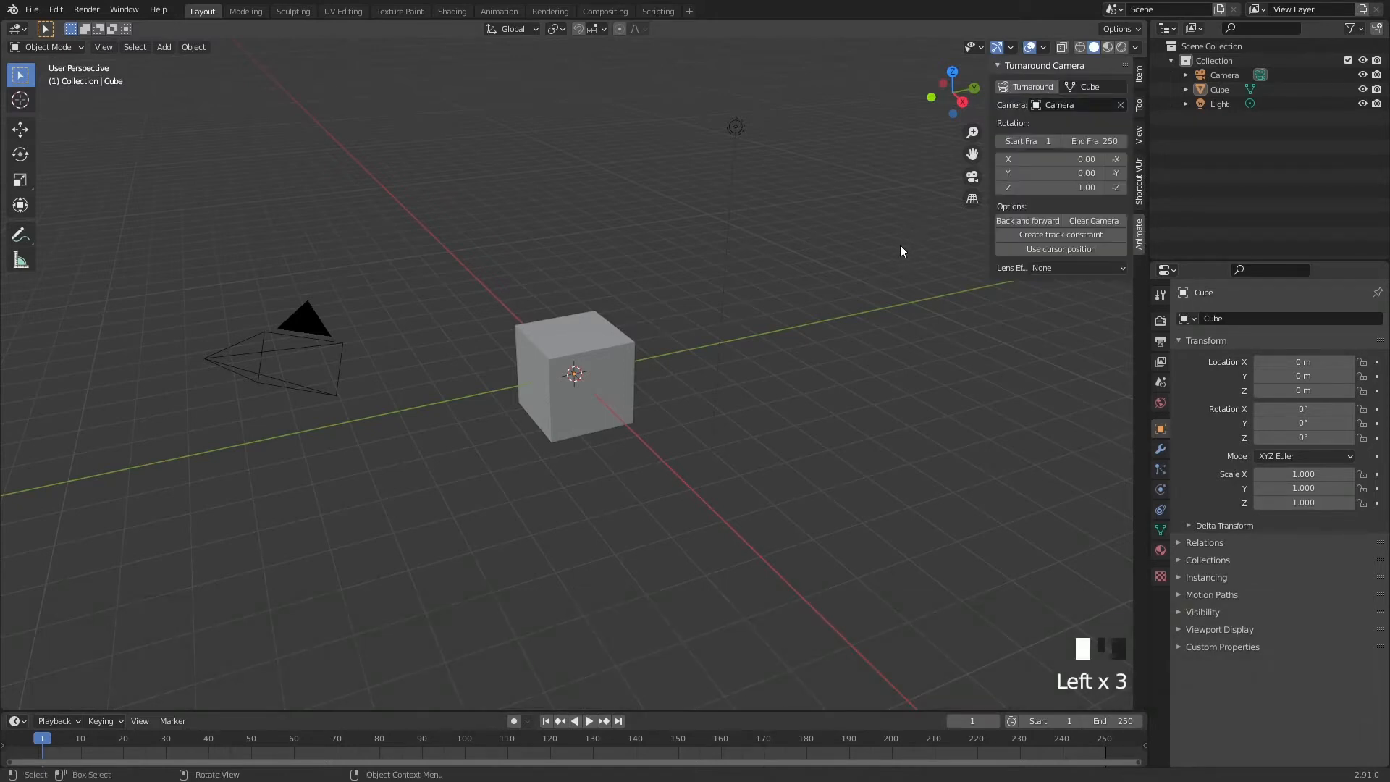
left_click(614, 337)
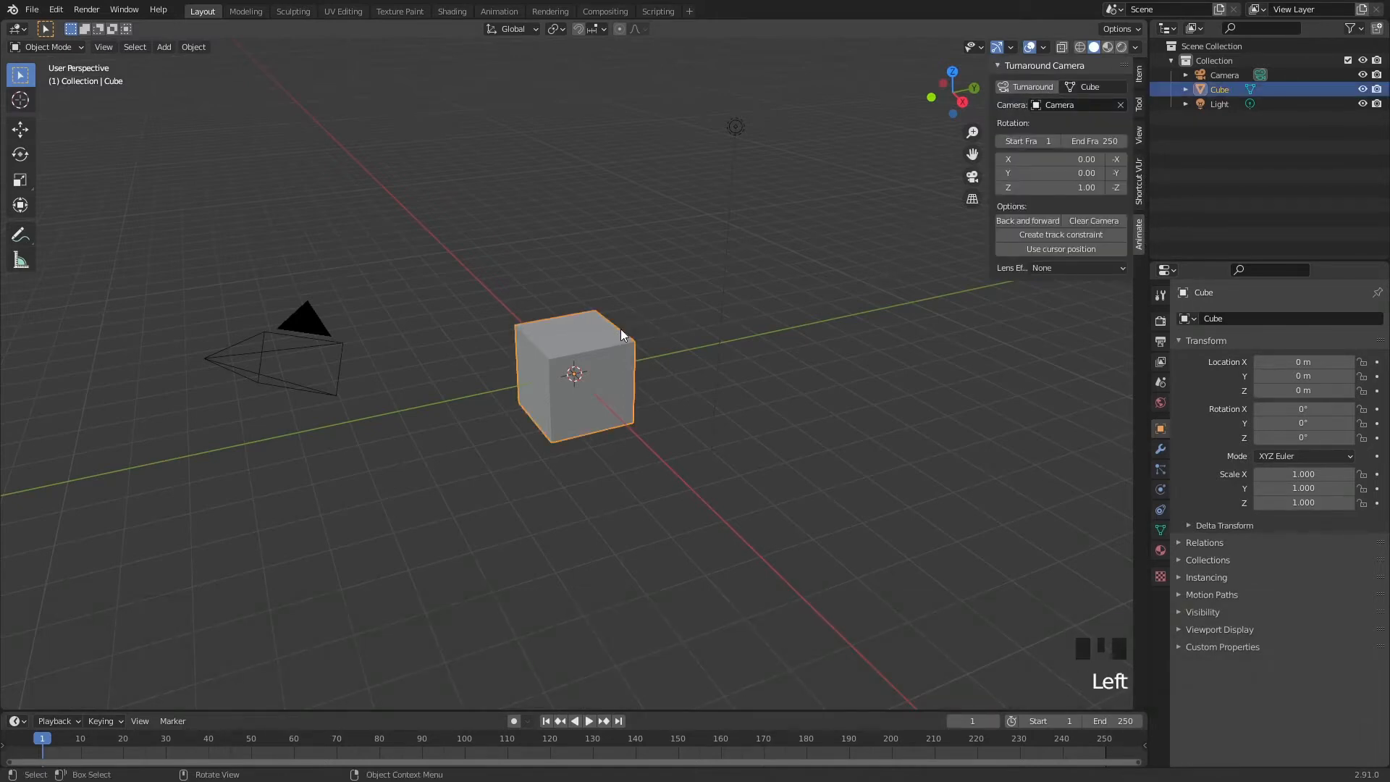
key("KP_0")
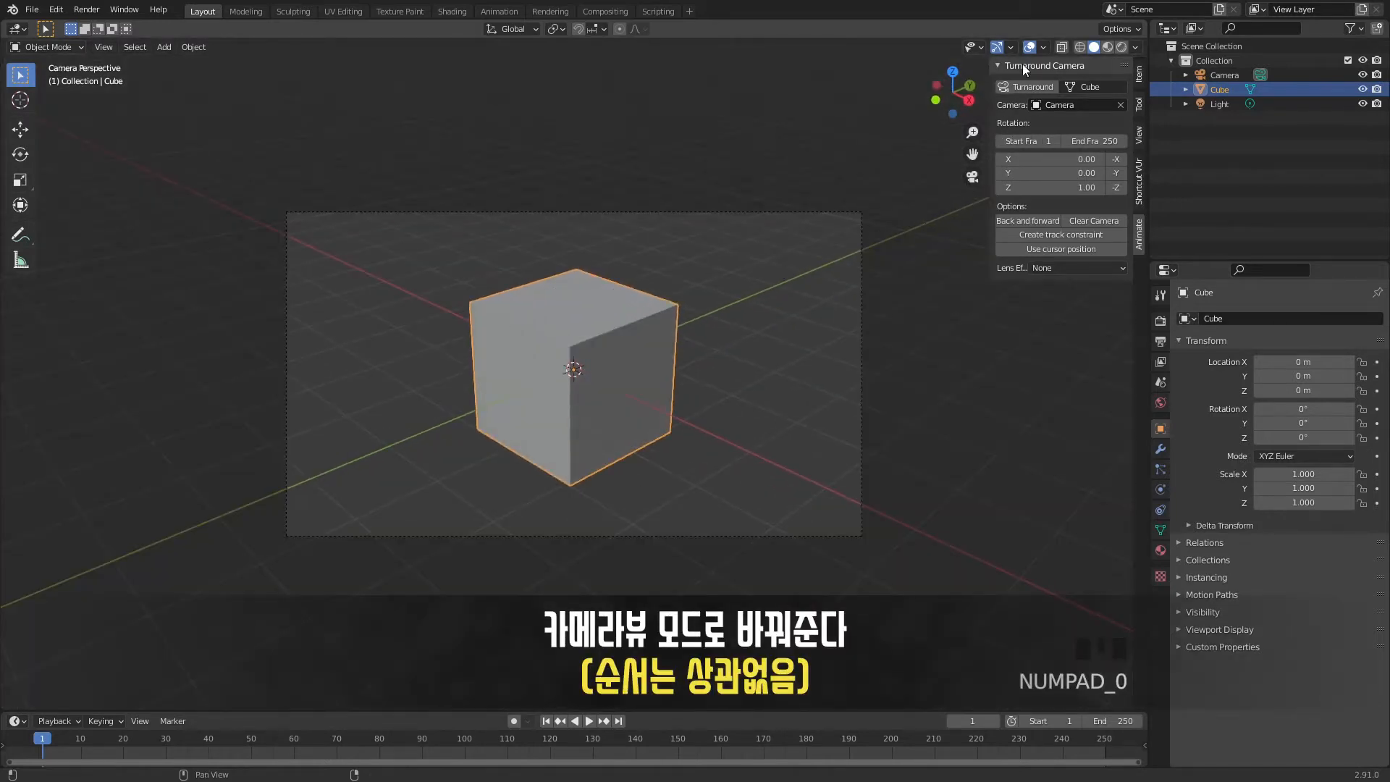
left_click(1044, 84)
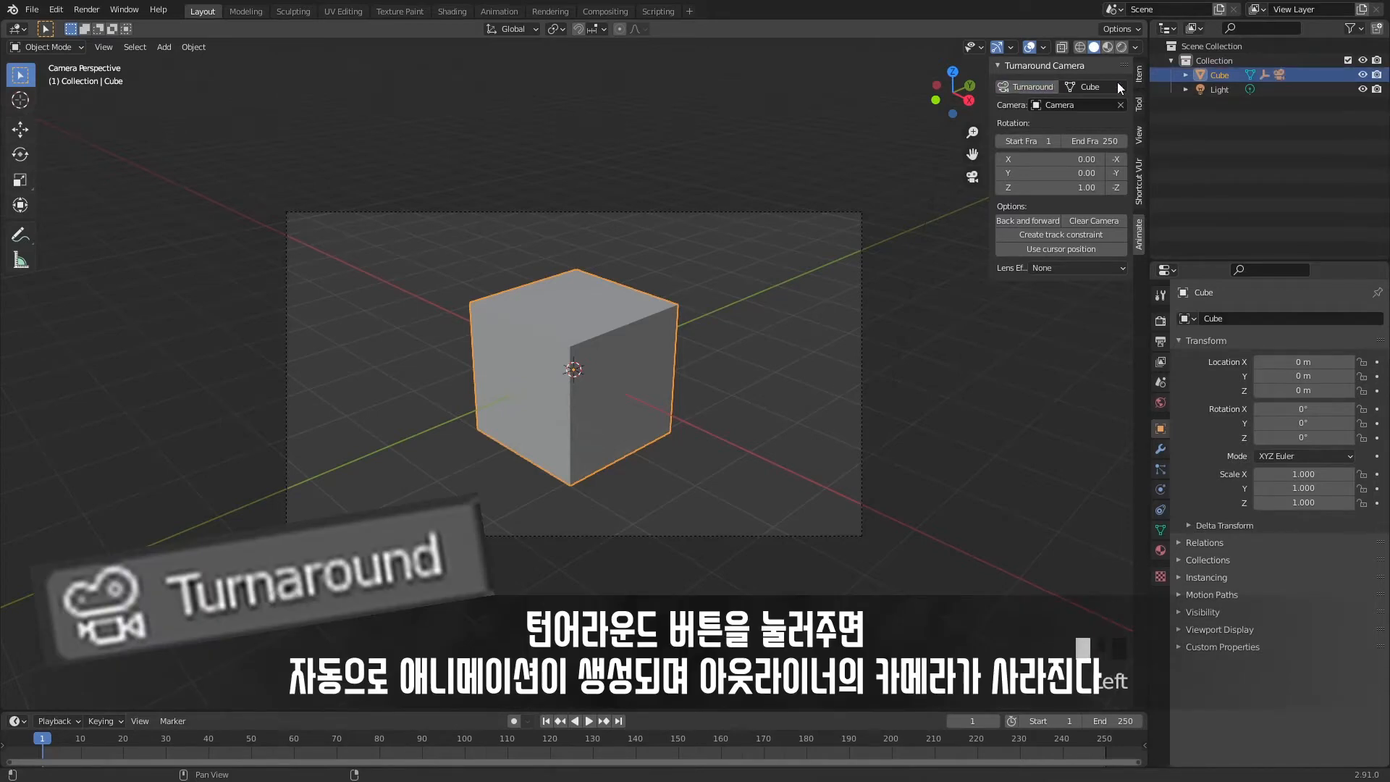
Step: Select the cube's child MCH_Rotation_target, enlarge the timeline area and split it vertically into two halves
left_click(1186, 75)
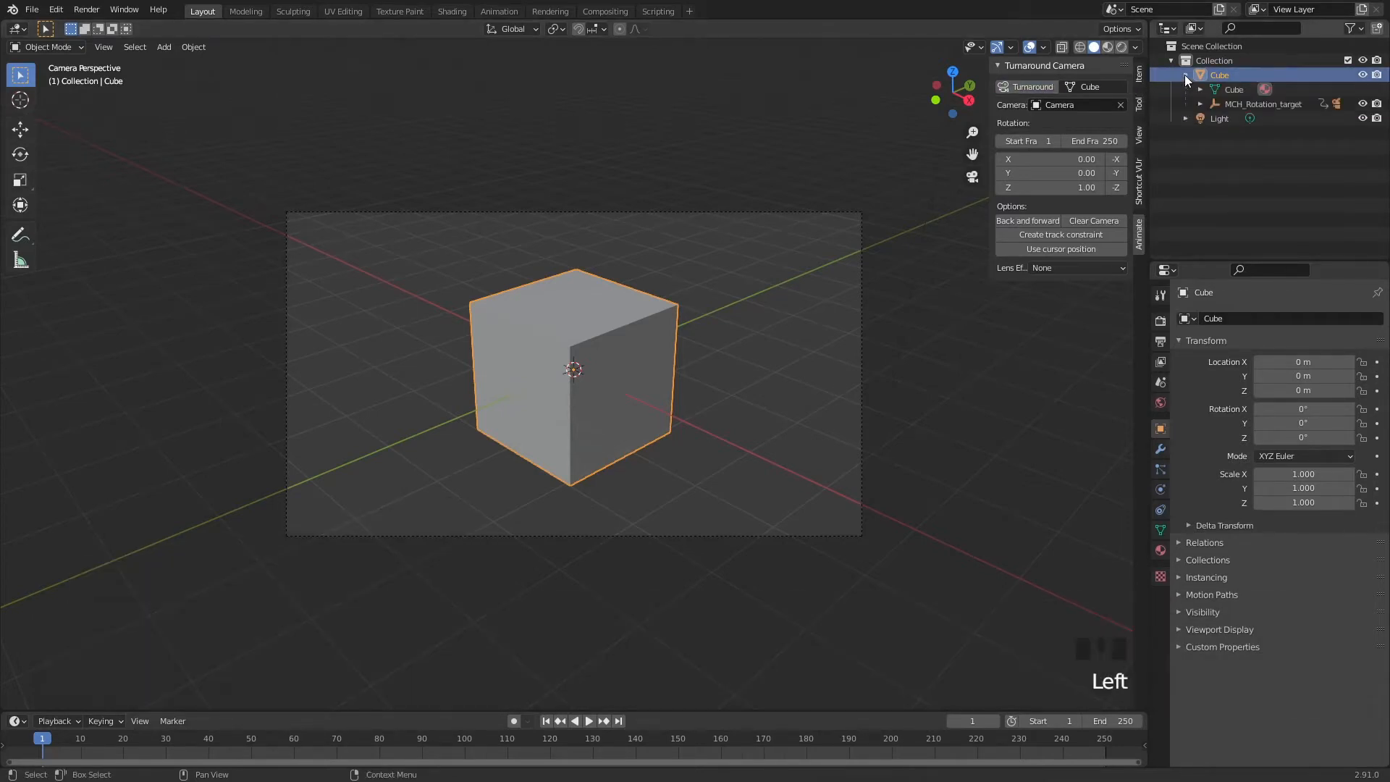
left_click(1222, 102)
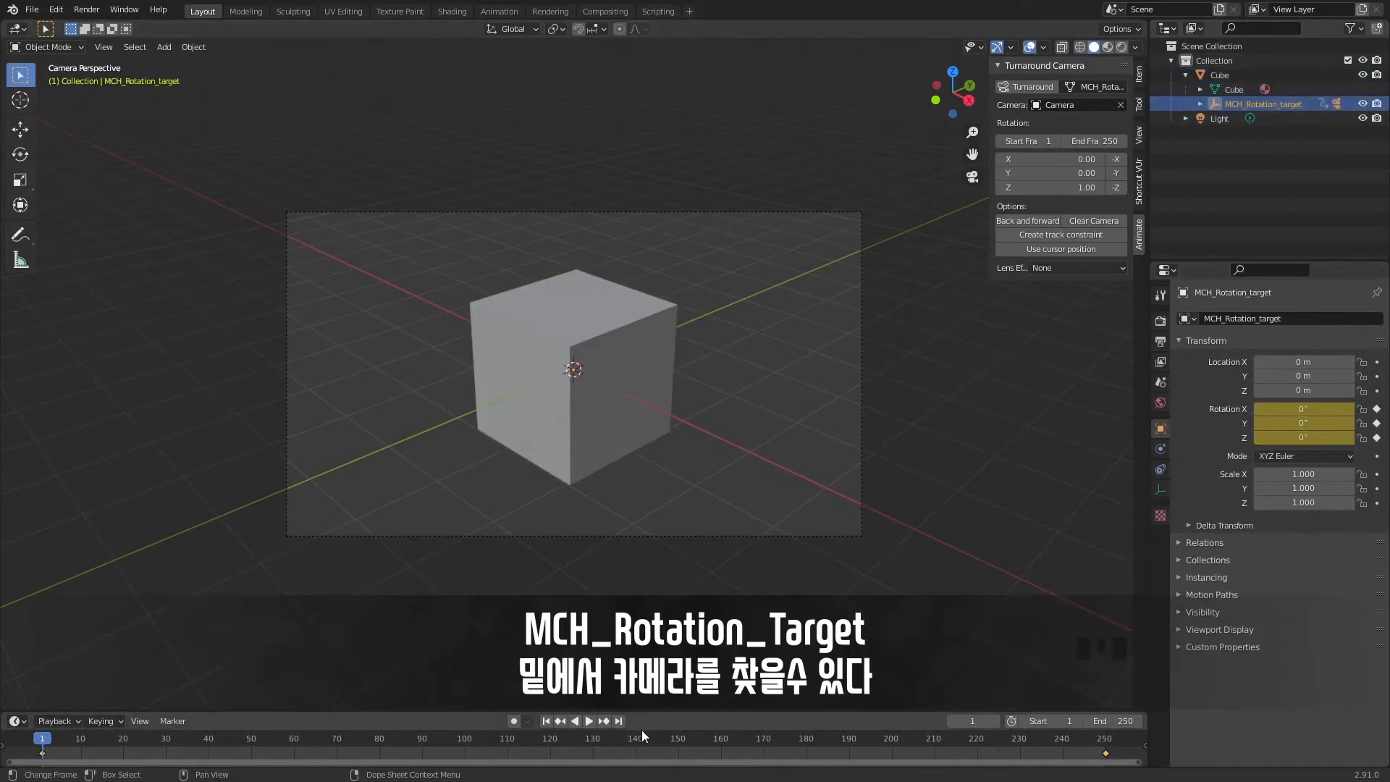
left_click_drag(633, 710, 708, 307)
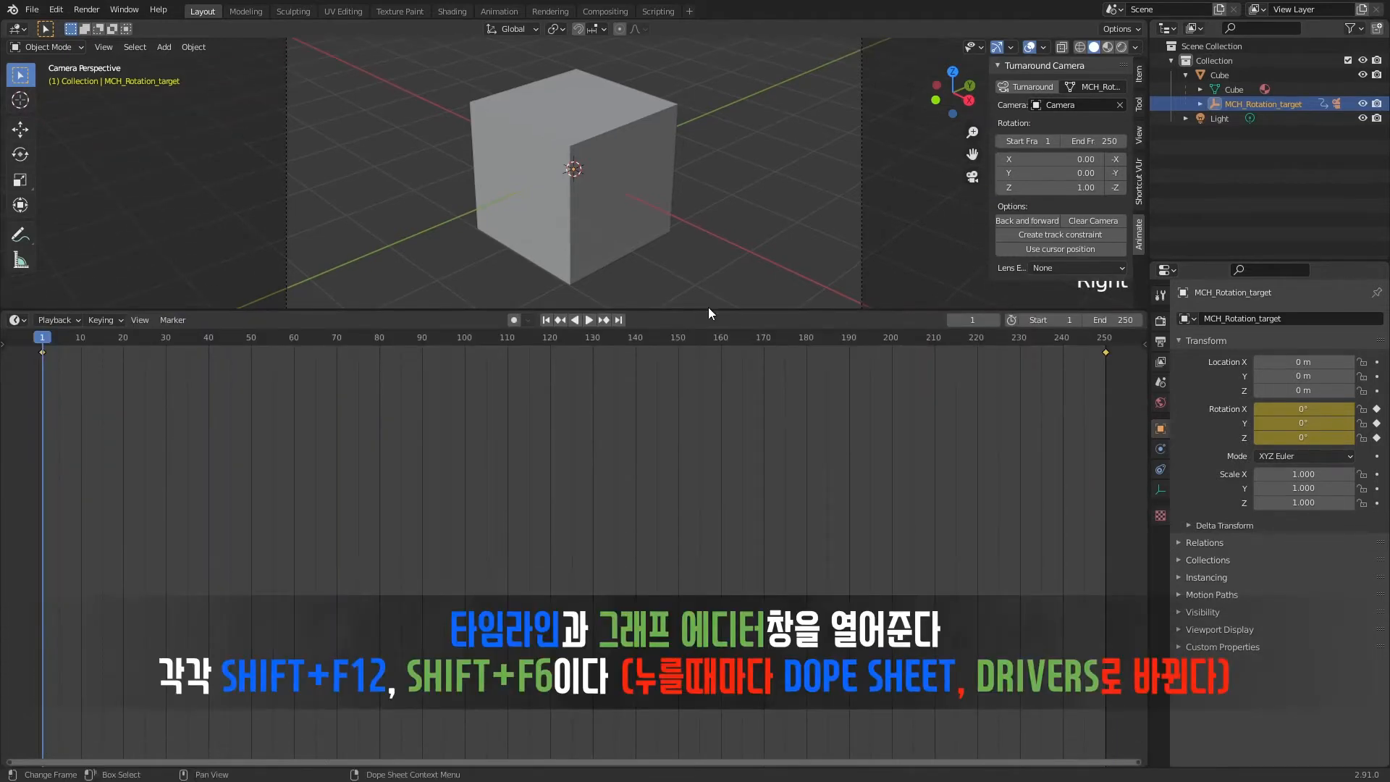
right_click(709, 308)
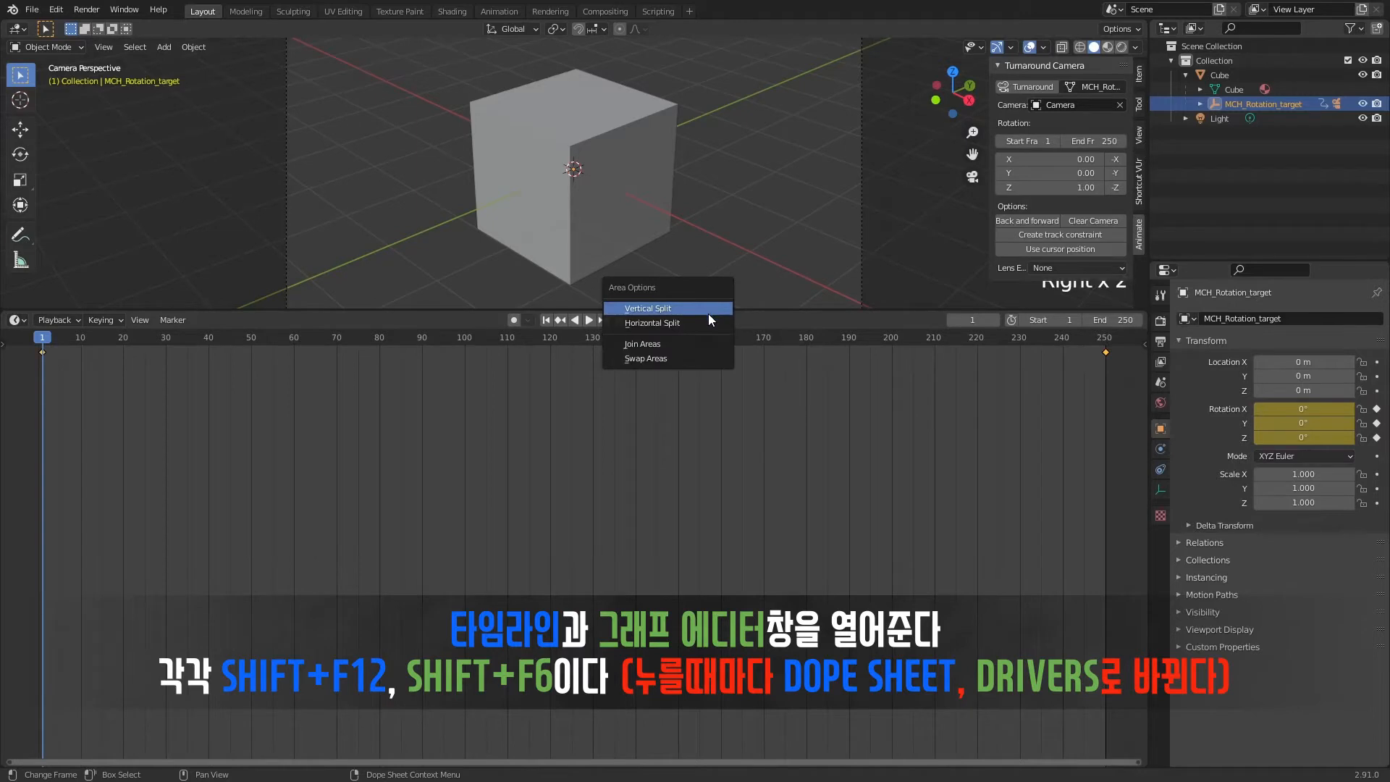
left_click(708, 313)
left_click(568, 342)
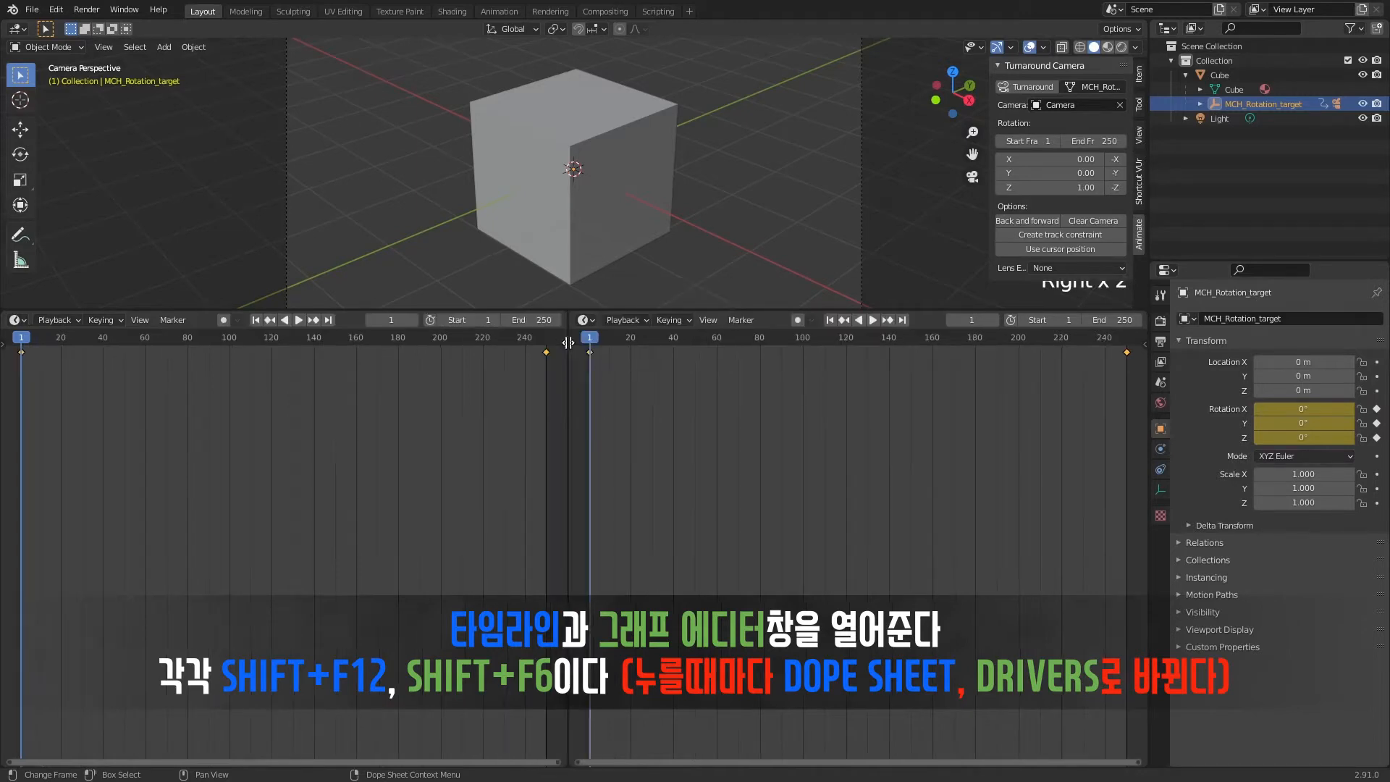
Step: Switch the second timeline area to the Graph Editor, fit the full rotation curves in it and play the animation
left_click(588, 321)
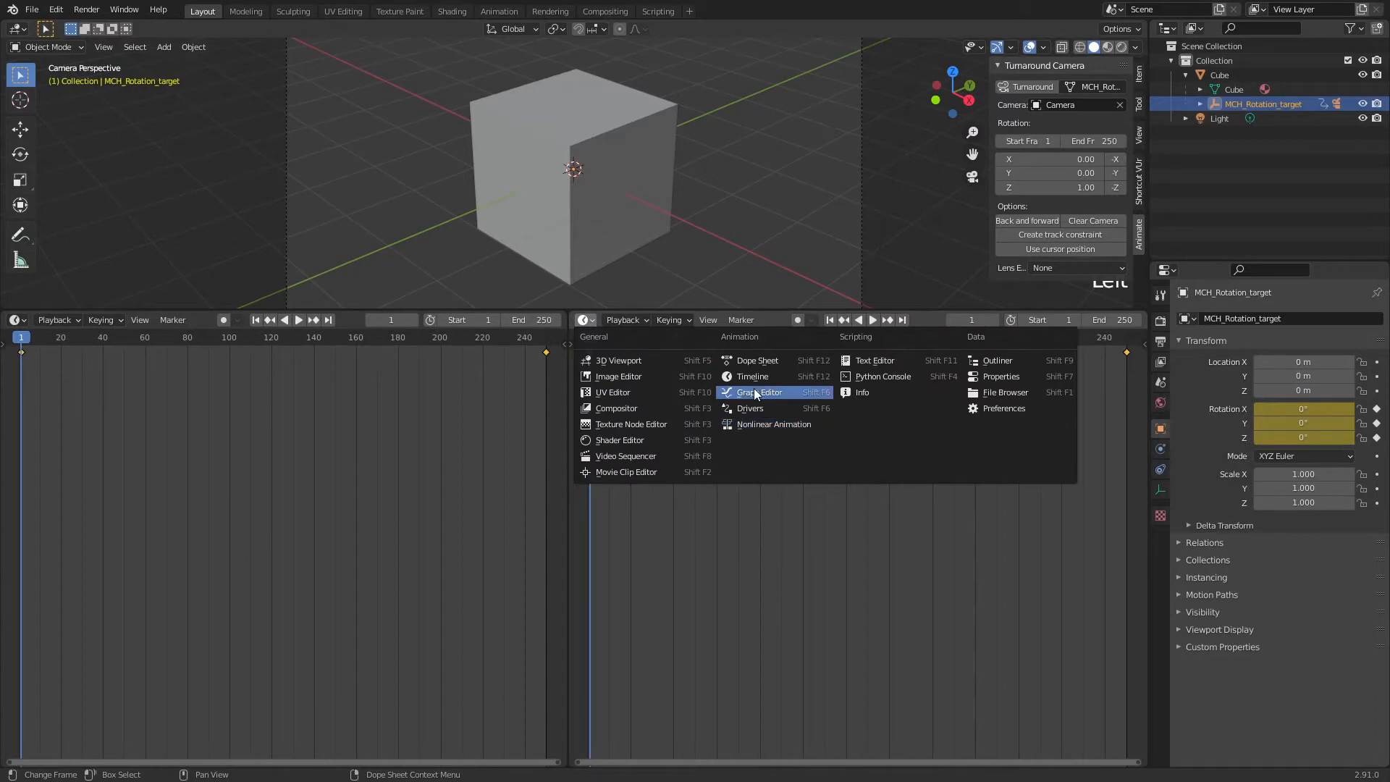
left_click(754, 388)
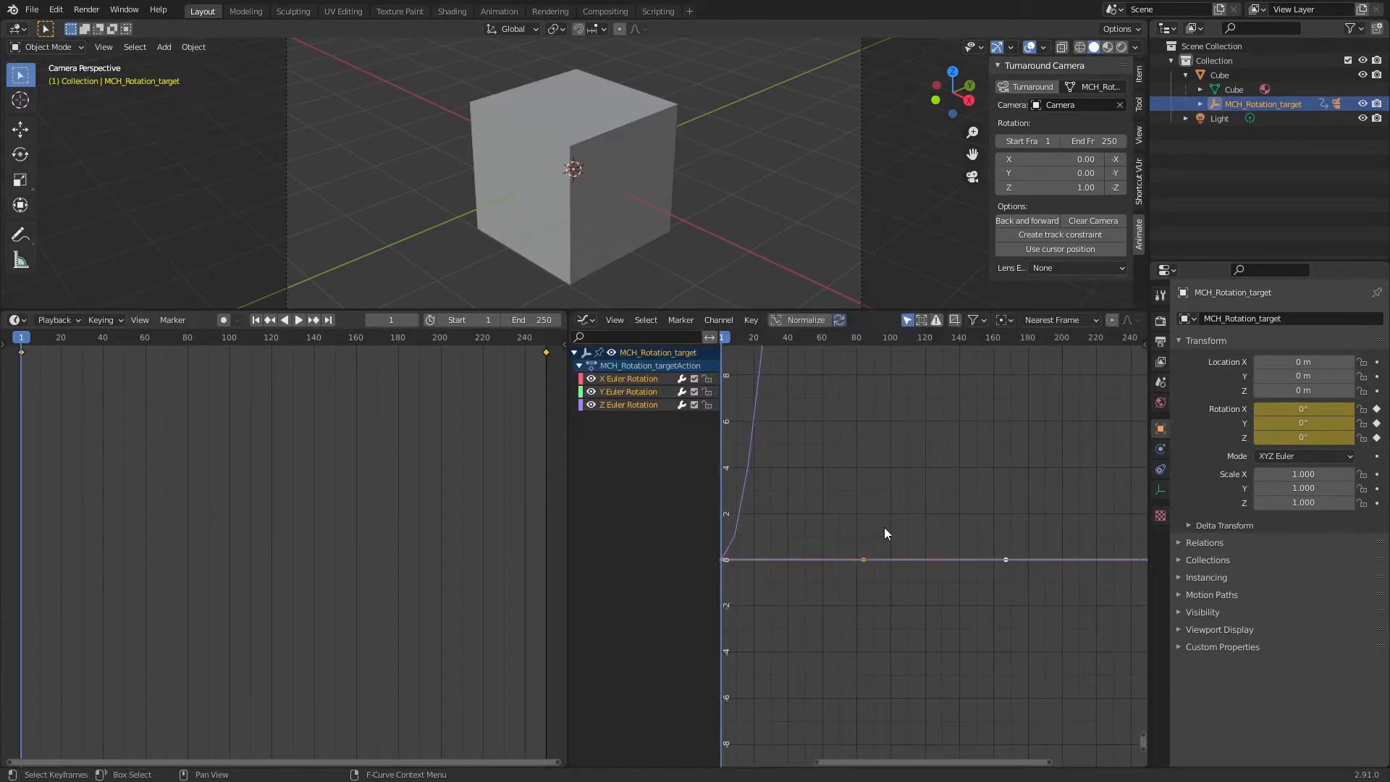
scroll(884, 528, "down", 12)
scroll(887, 509, "down", 11)
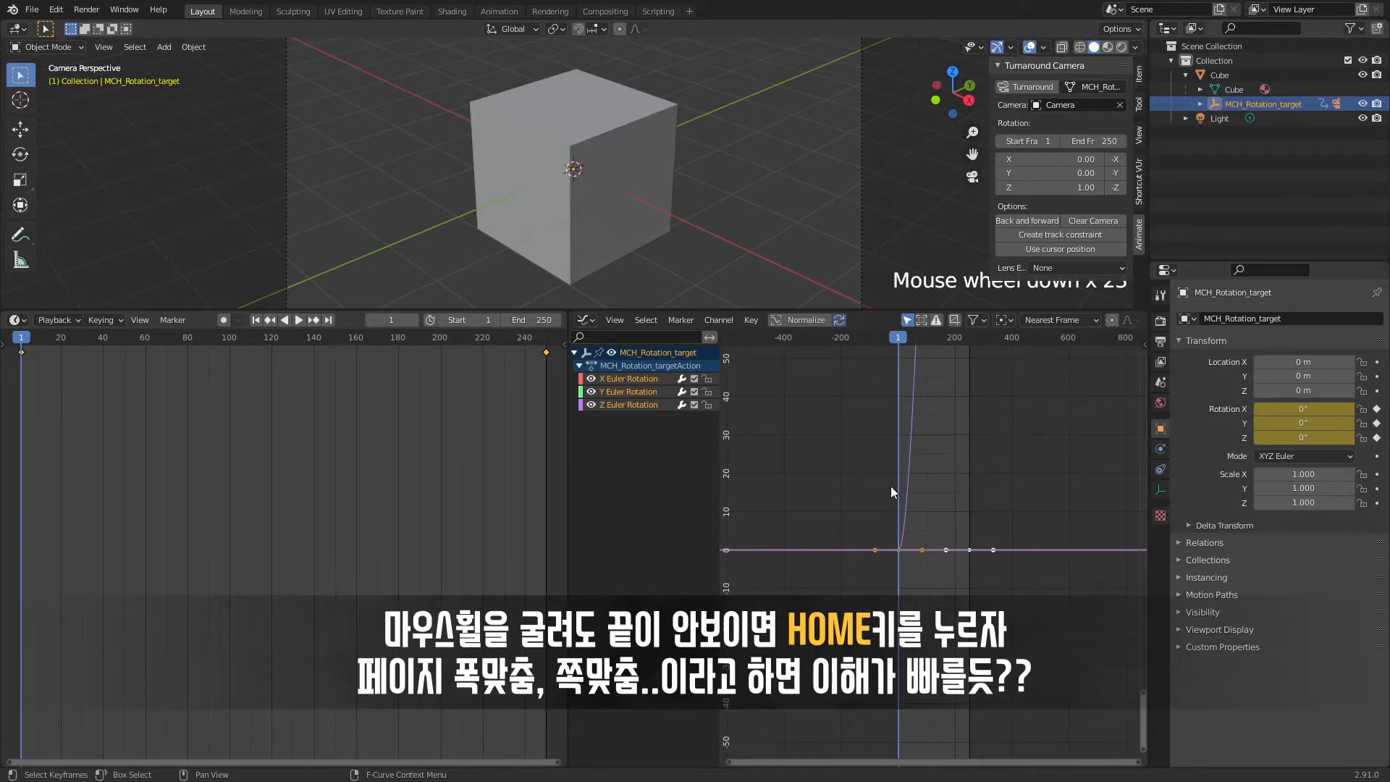
key("Home")
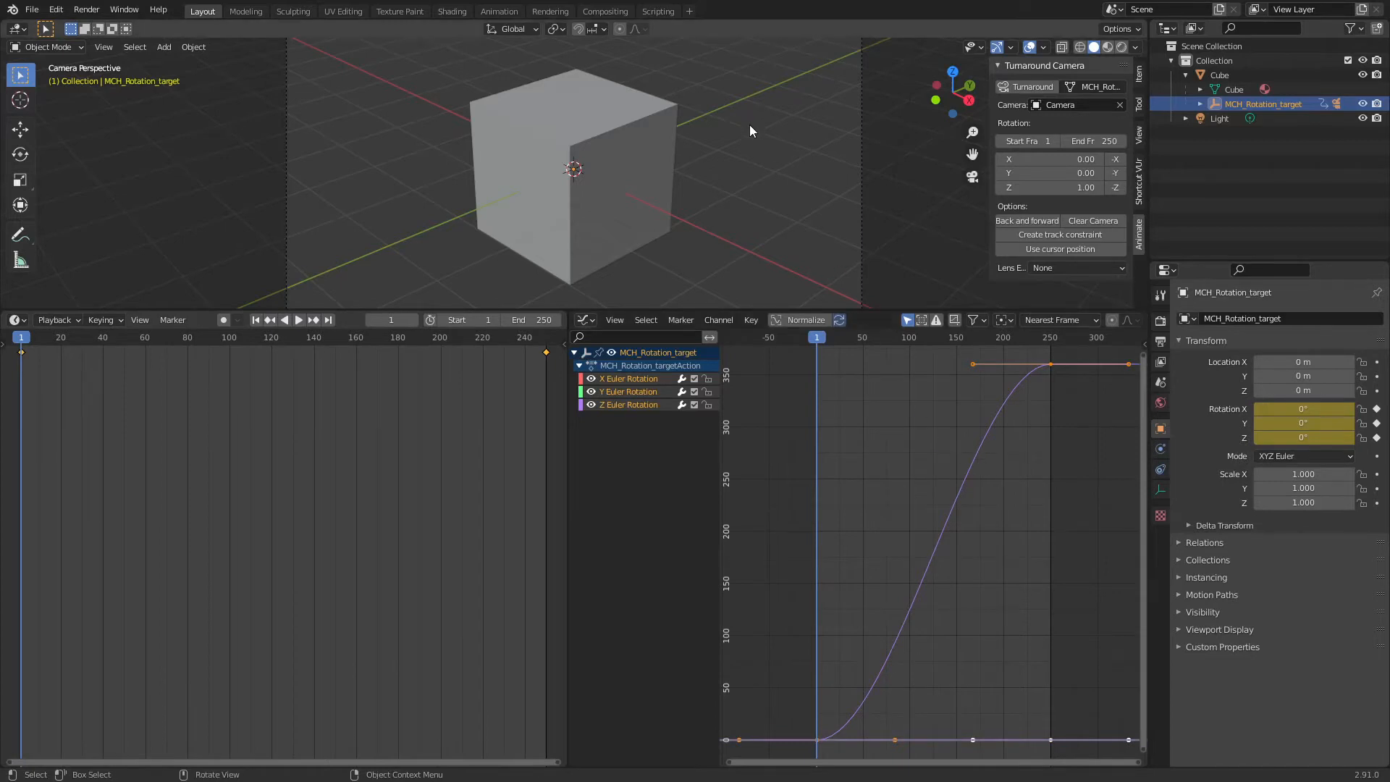
key("shift+space")
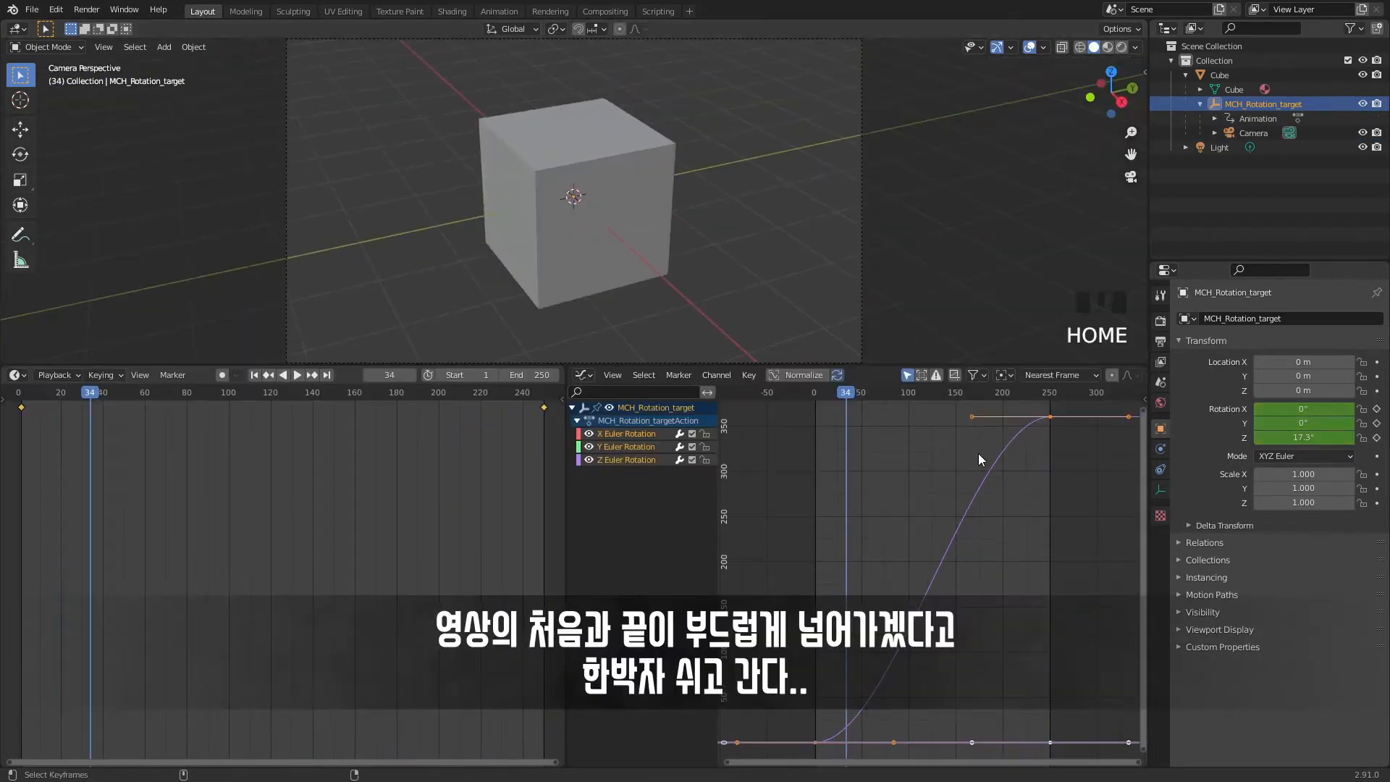
Step: Set the handle type of all rotation keyframes to Vector, then scrub and play the turnaround to check its speed
key("alt+a")
key("a")
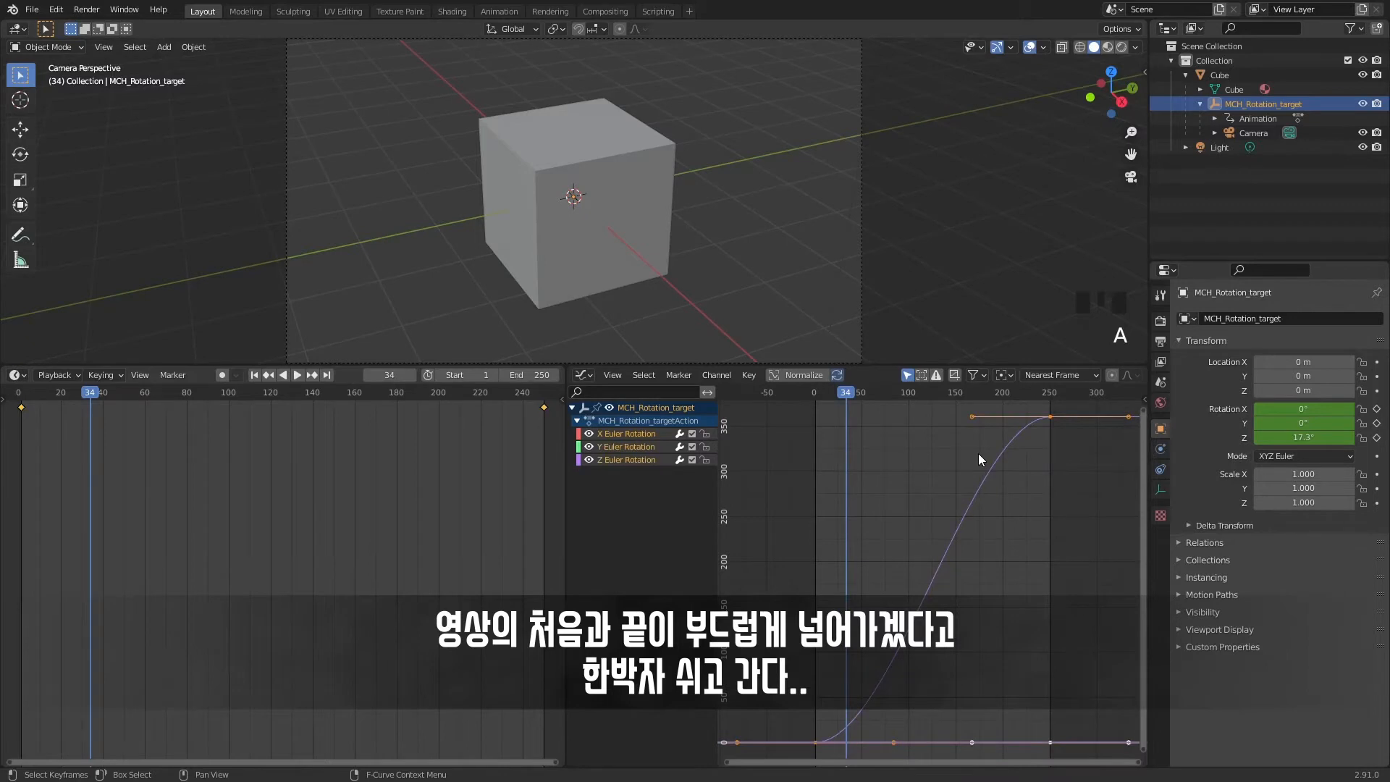
key("v")
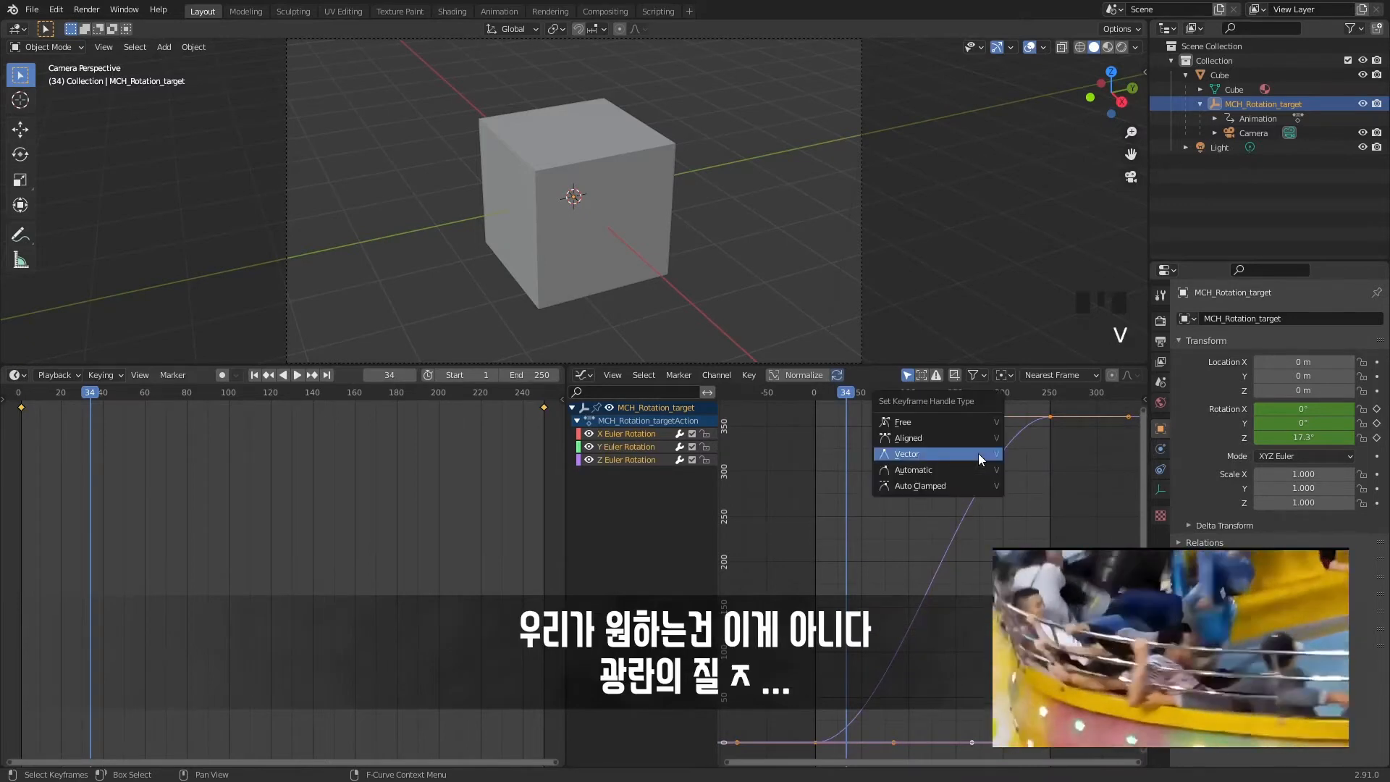
left_click(979, 453)
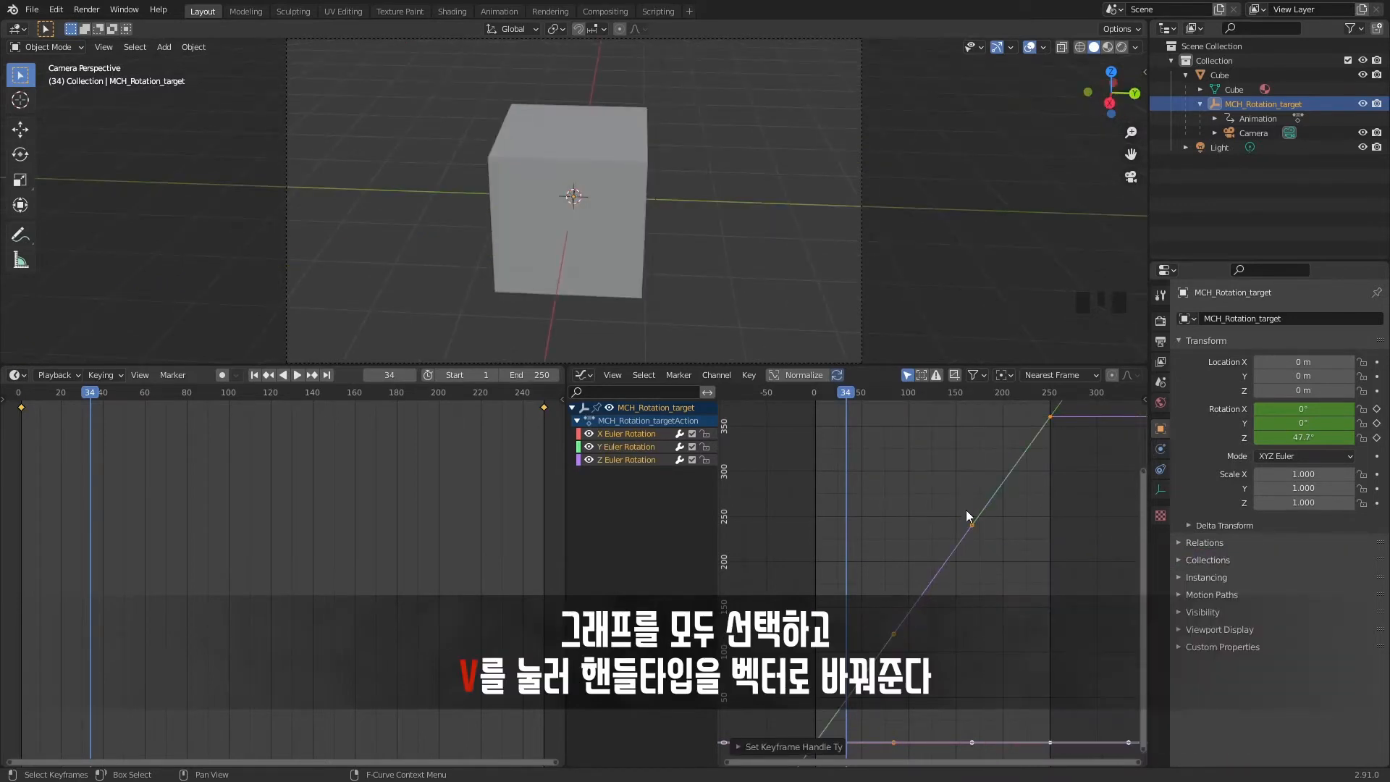
left_click_drag(90, 394, 537, 386)
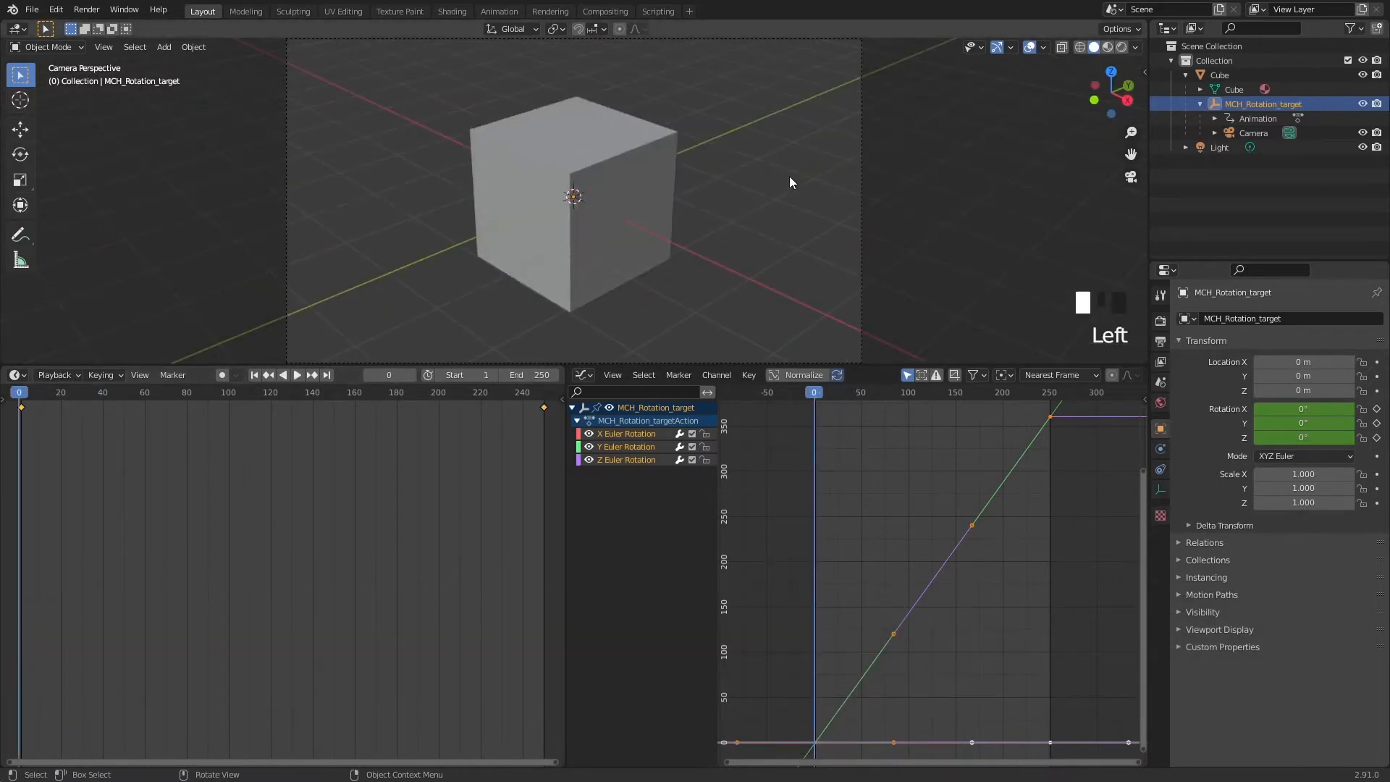
key("shift+space")
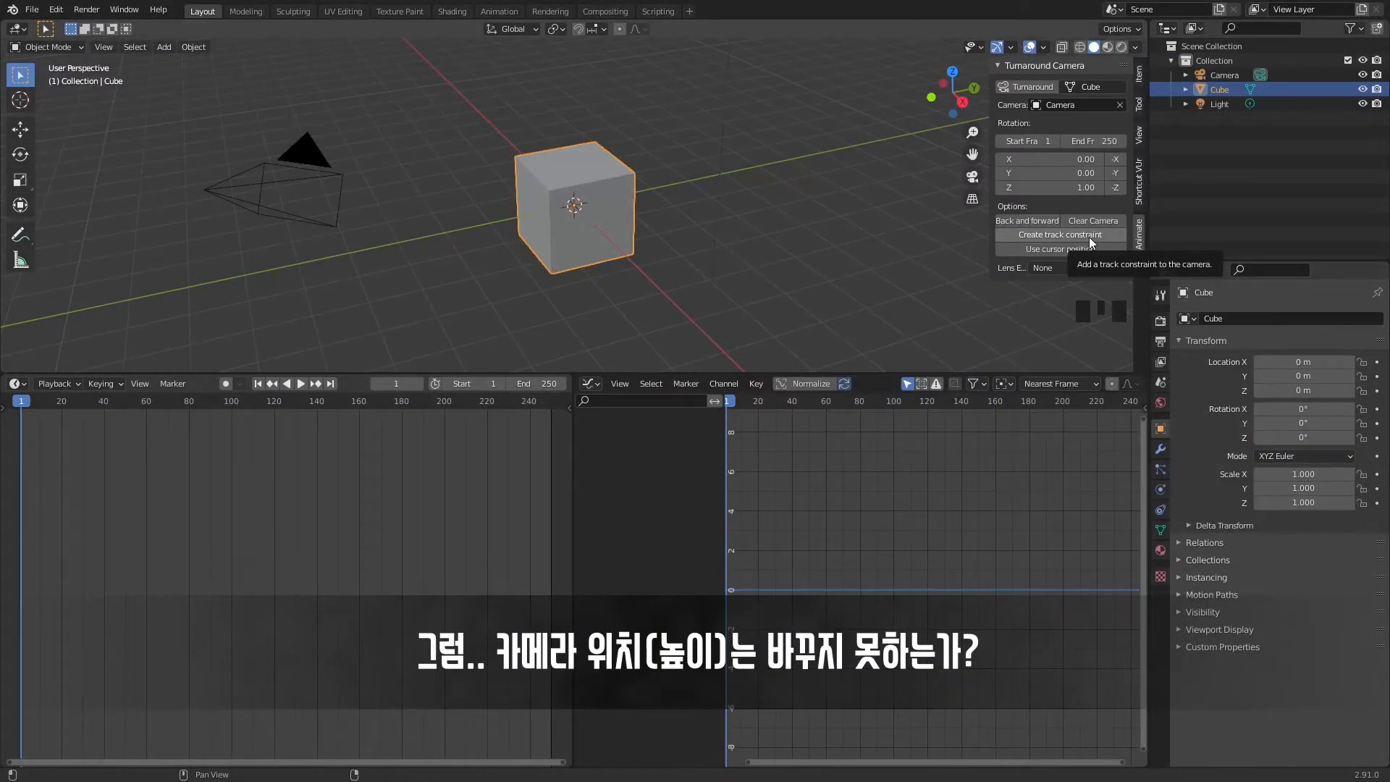
Step: Create a turnaround around the cube with a track constraint on the camera and play it in camera view
left_click(1089, 235)
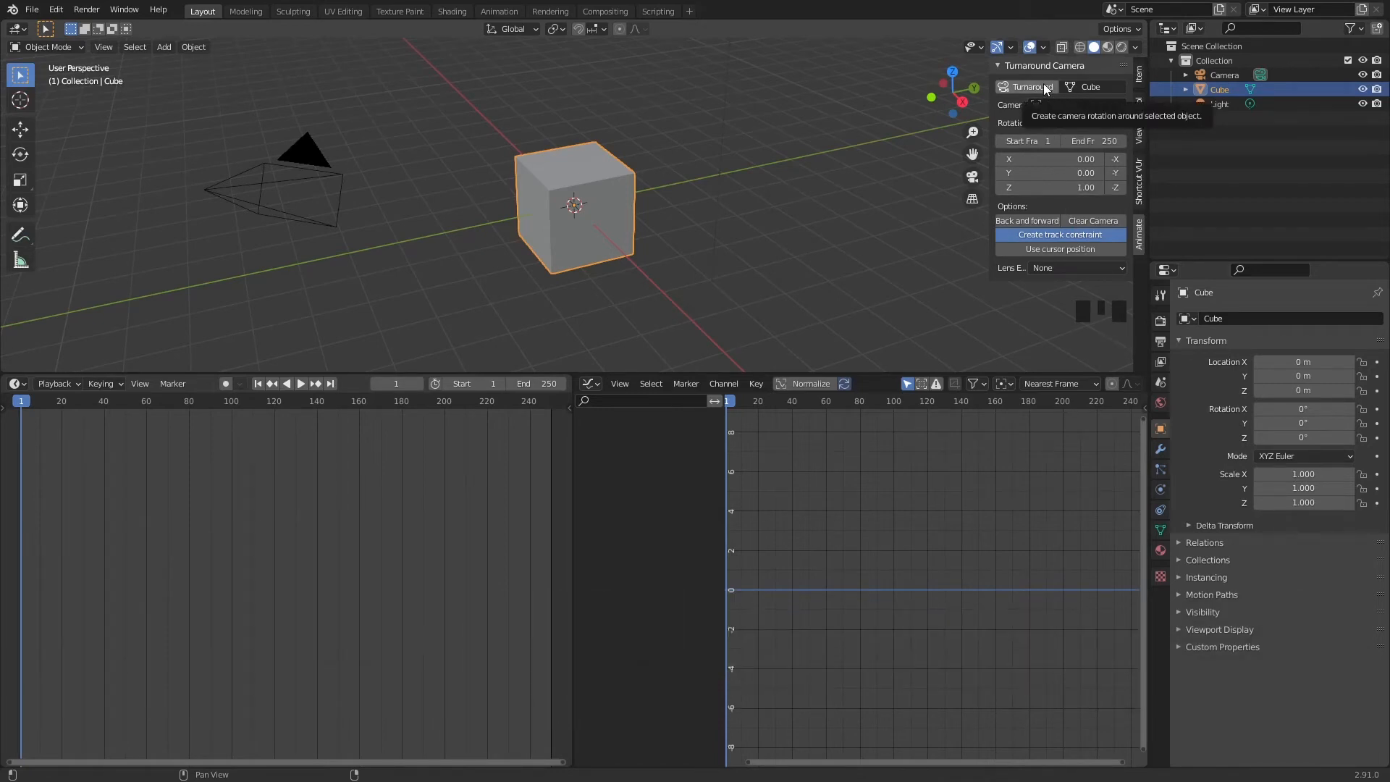
left_click(1044, 86)
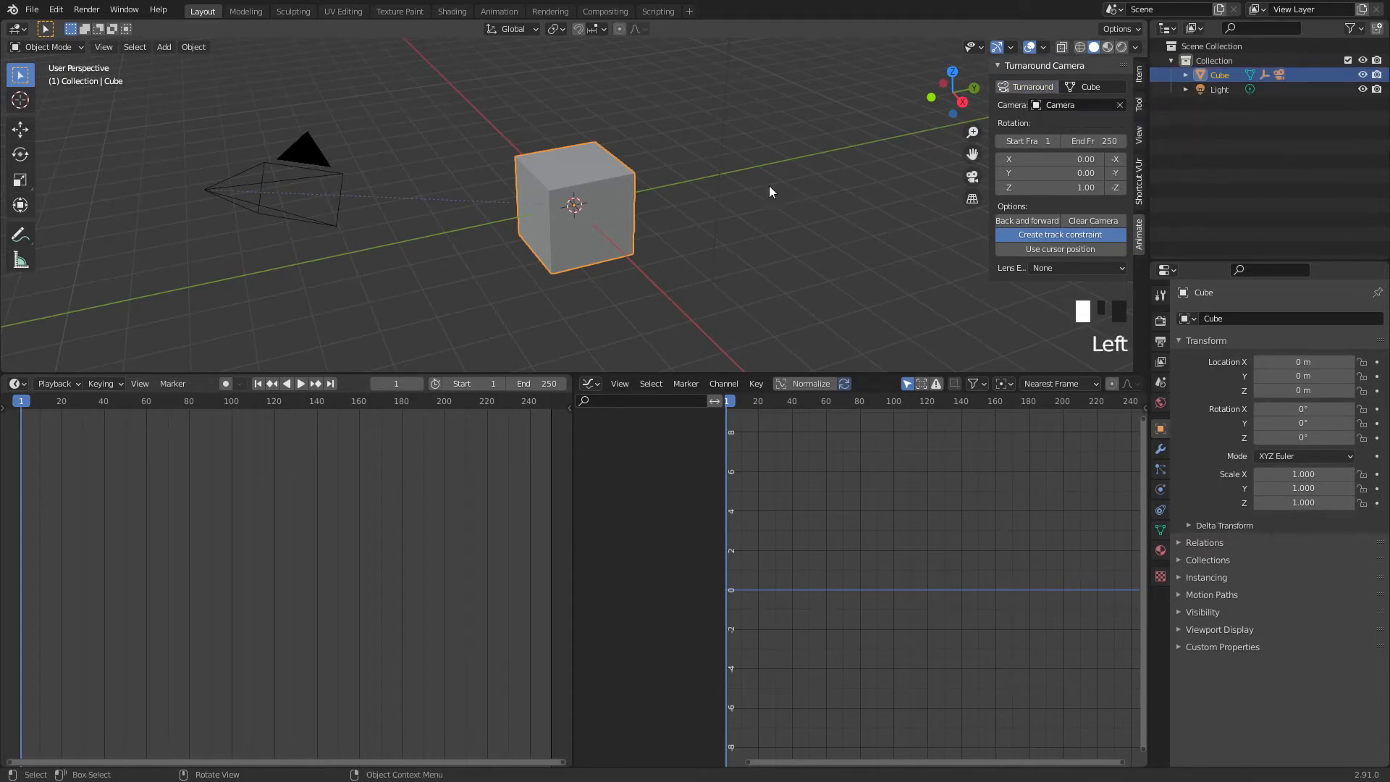
key("KP_0")
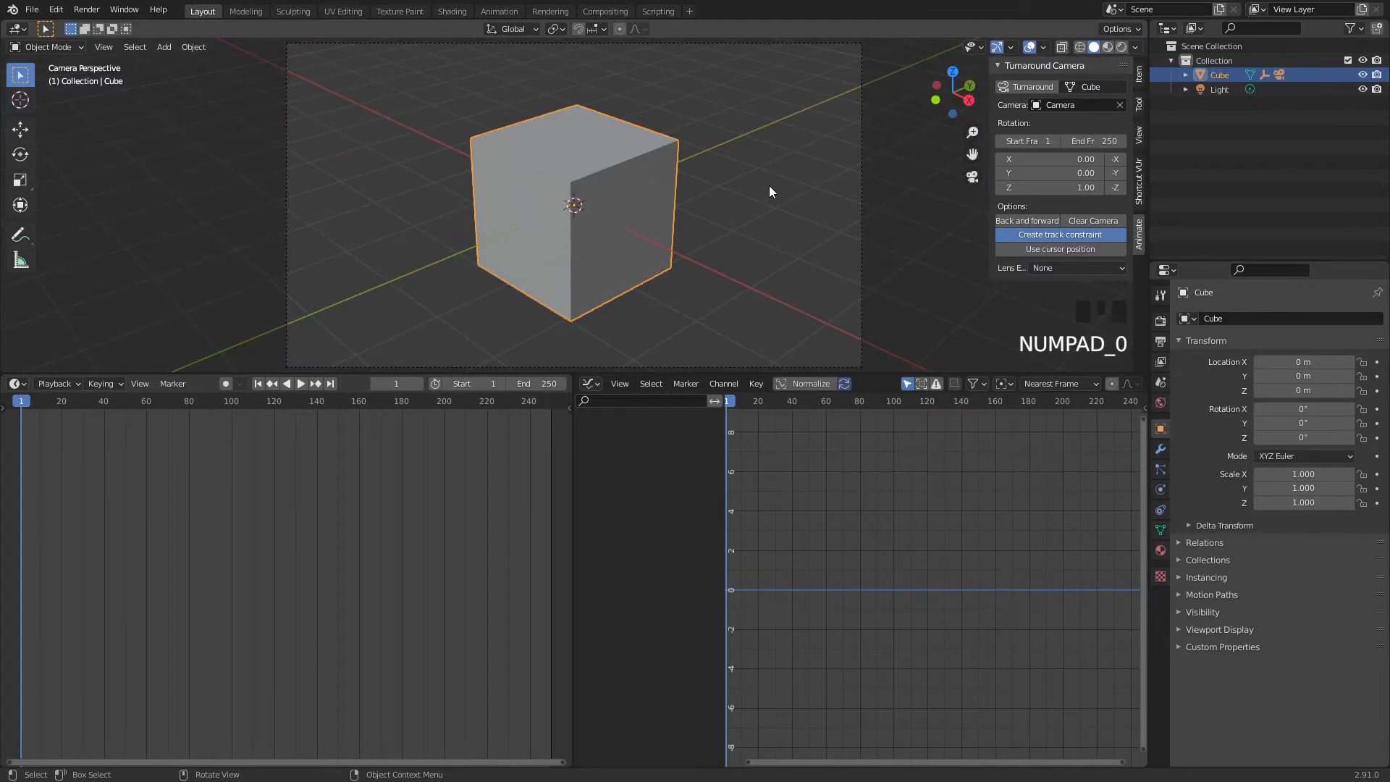
key("shift+space")
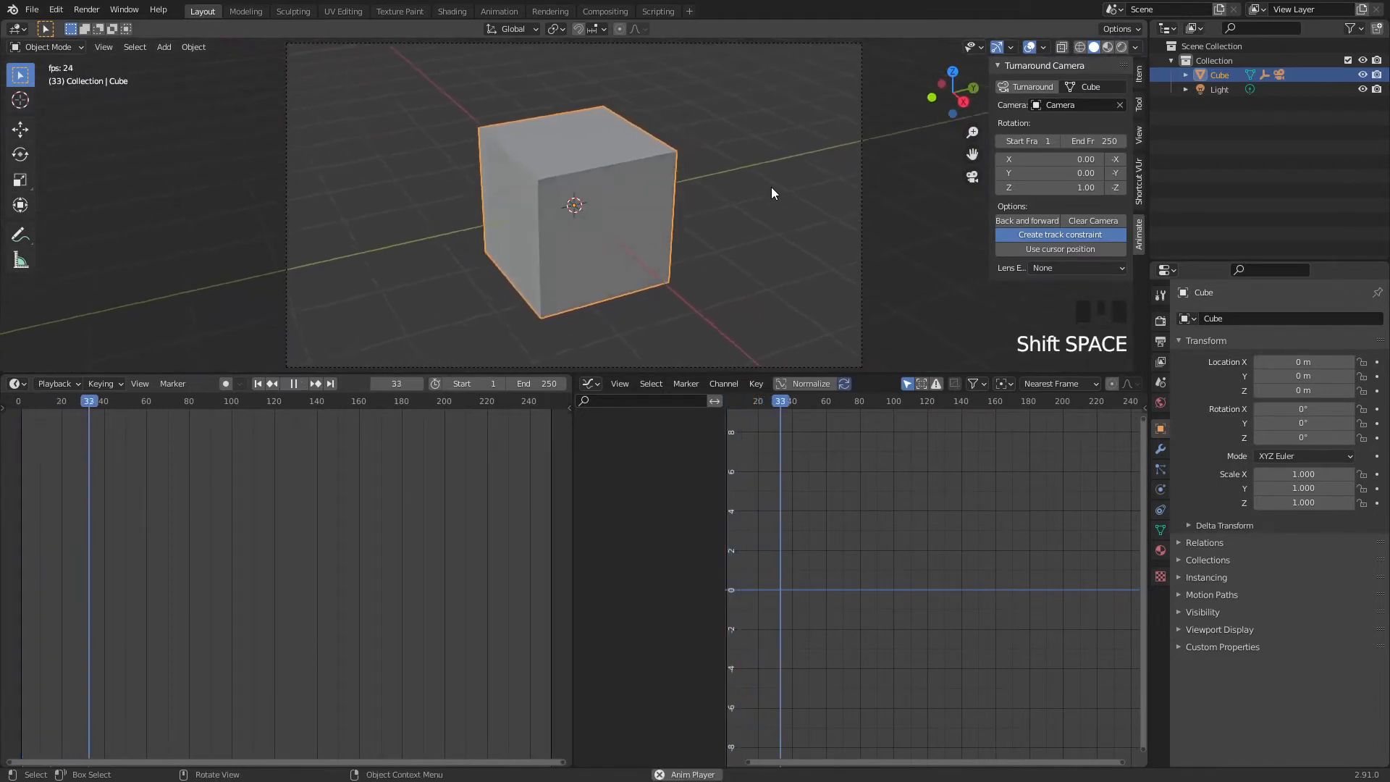
Step: Select the camera during playback and lower it along the global Z axis to a height of about 2 m
left_click(872, 190)
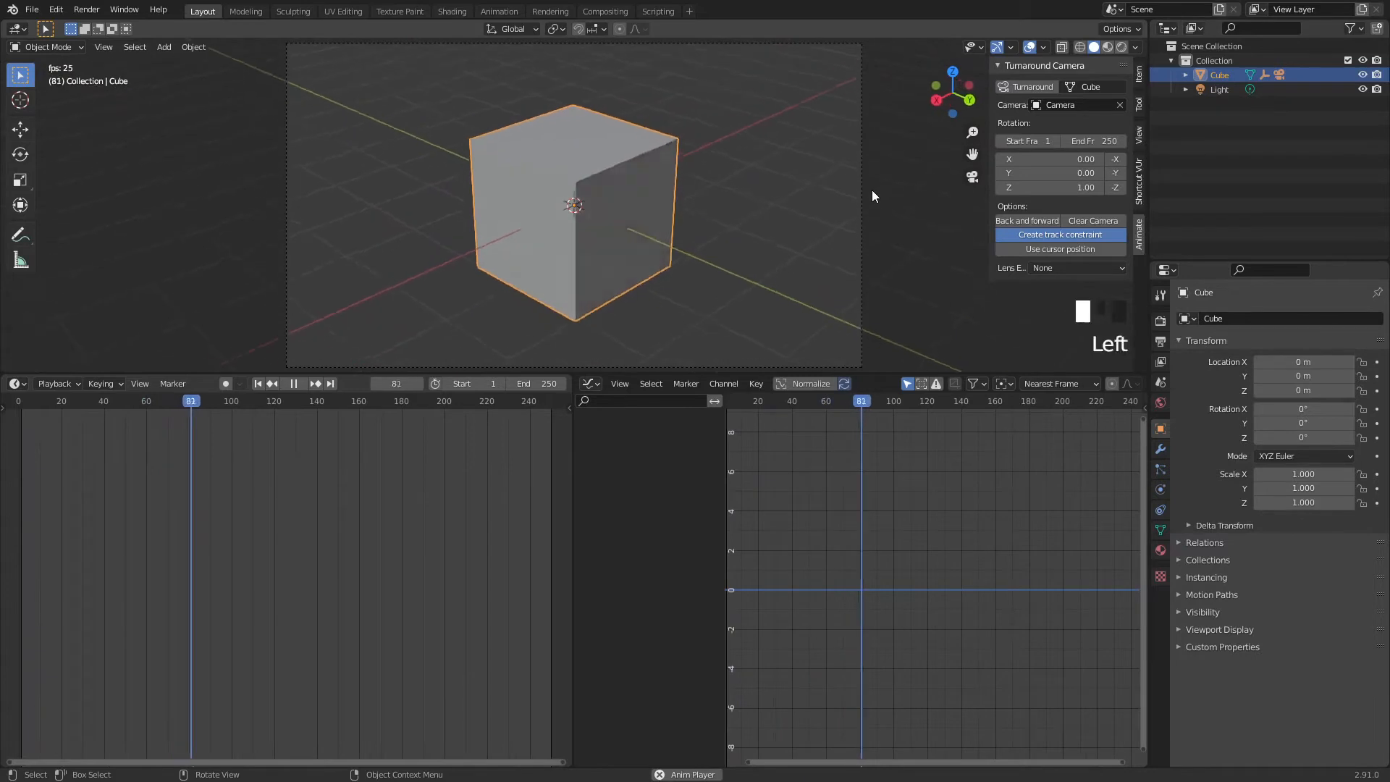
left_click(863, 200)
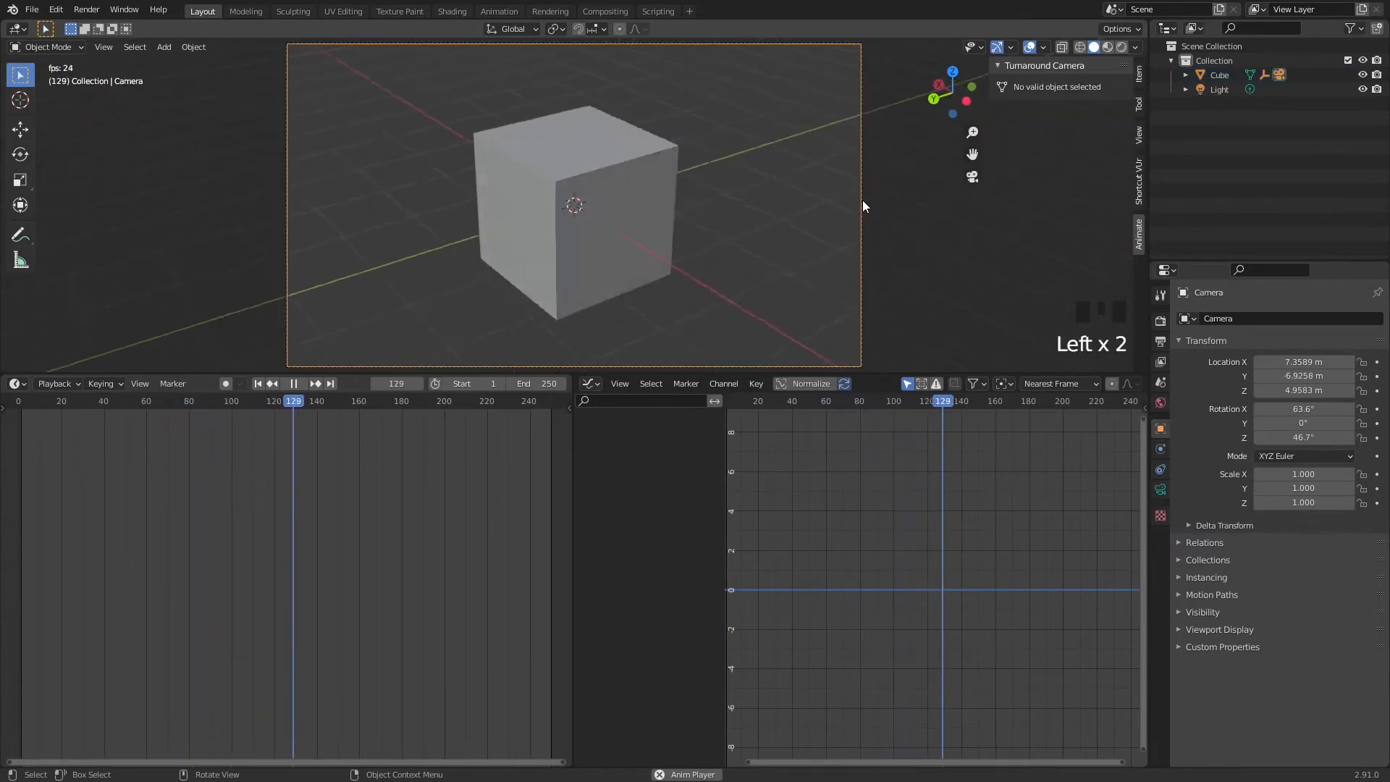
key("g")
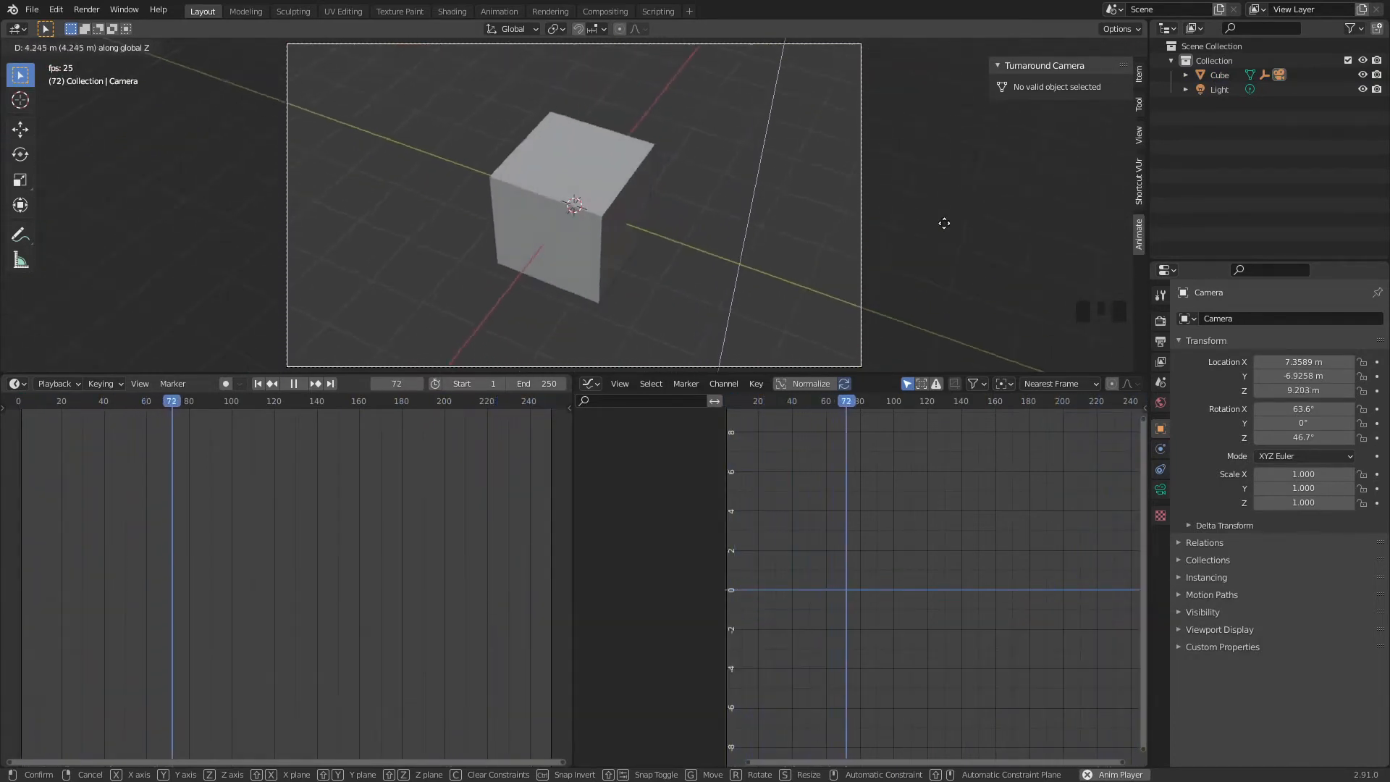
left_click(692, 328)
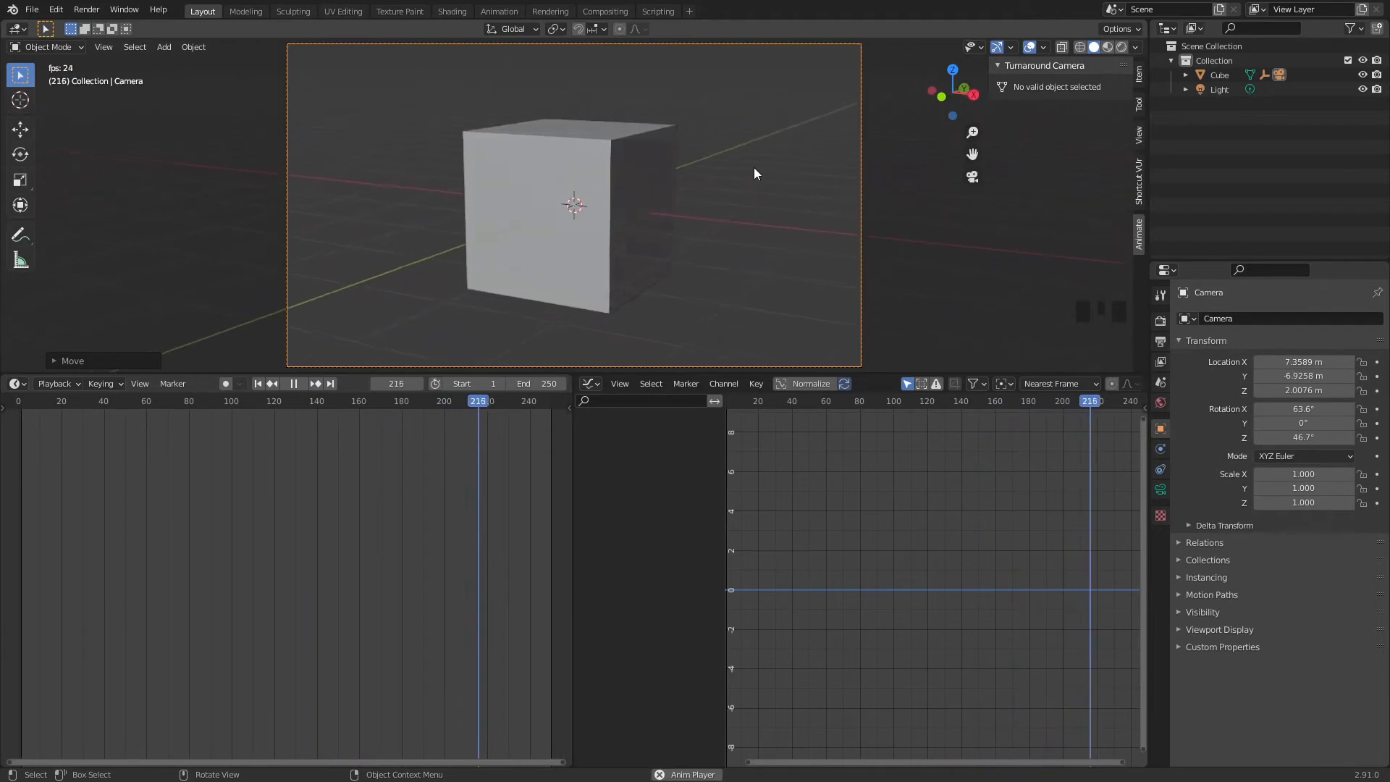
Step: Stop the playback outside the camera view and try moving the track-constrained camera along the global Z axis
middle_click_drag(754, 174, 719, 181)
scroll(625, 182, "down", 5)
scroll(624, 179, "down", 4)
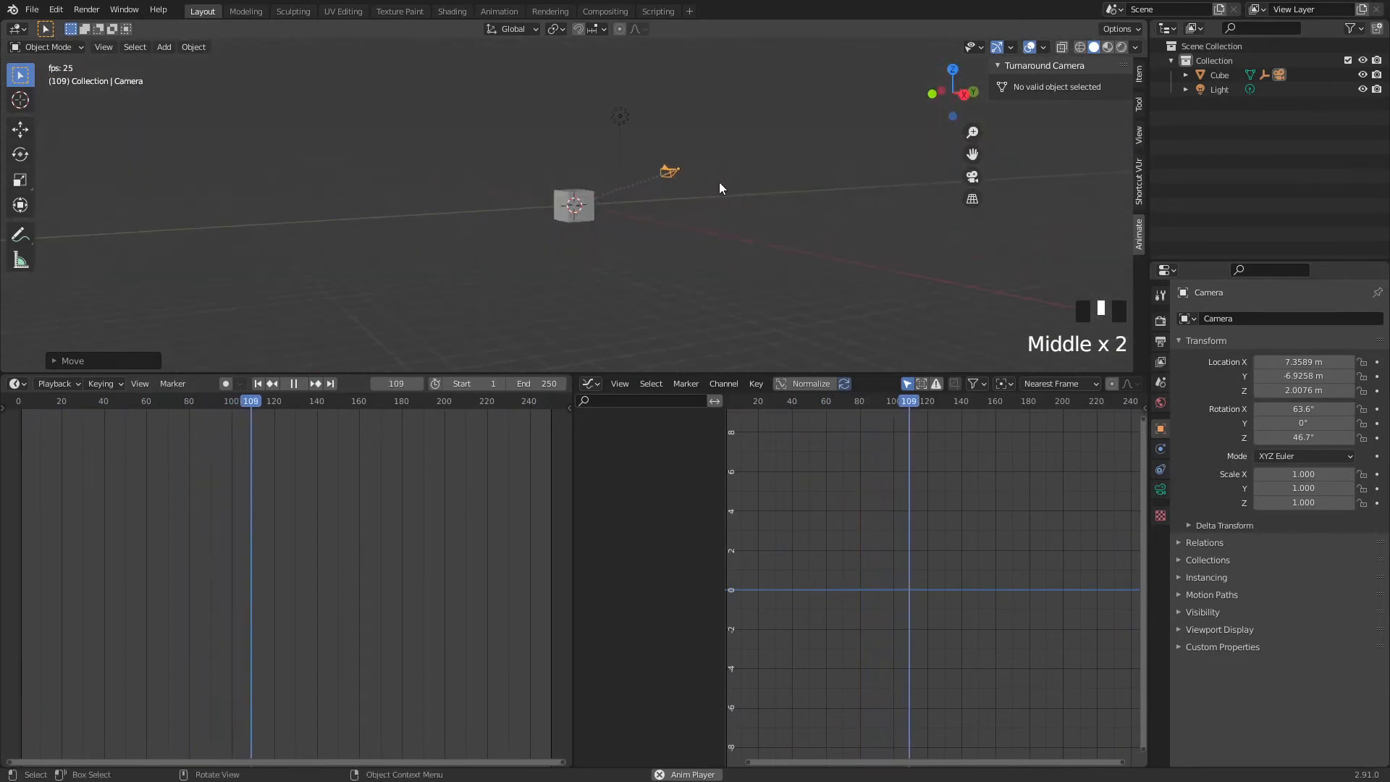
scroll(695, 191, "up", 2)
key("shift+space")
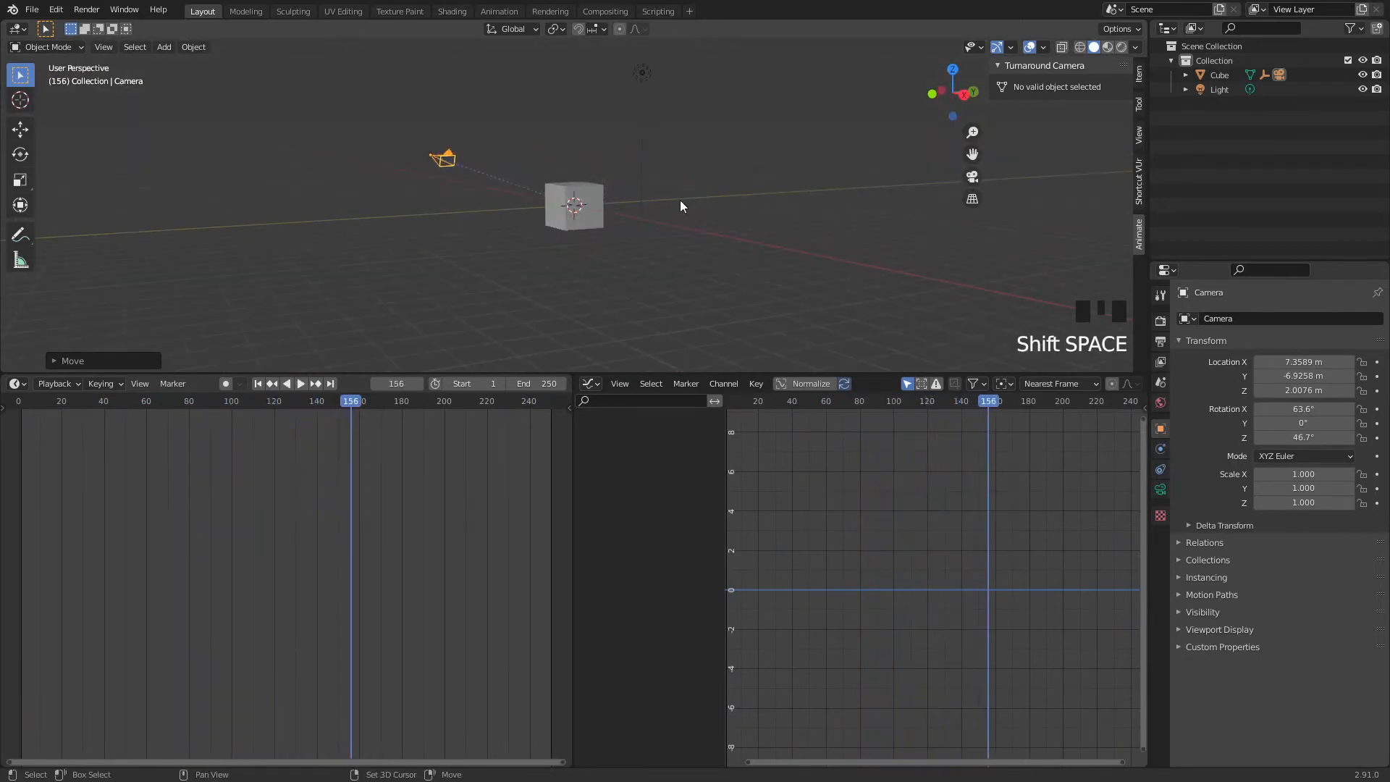
middle_click_drag(669, 216, 760, 205)
key("g")
key("z")
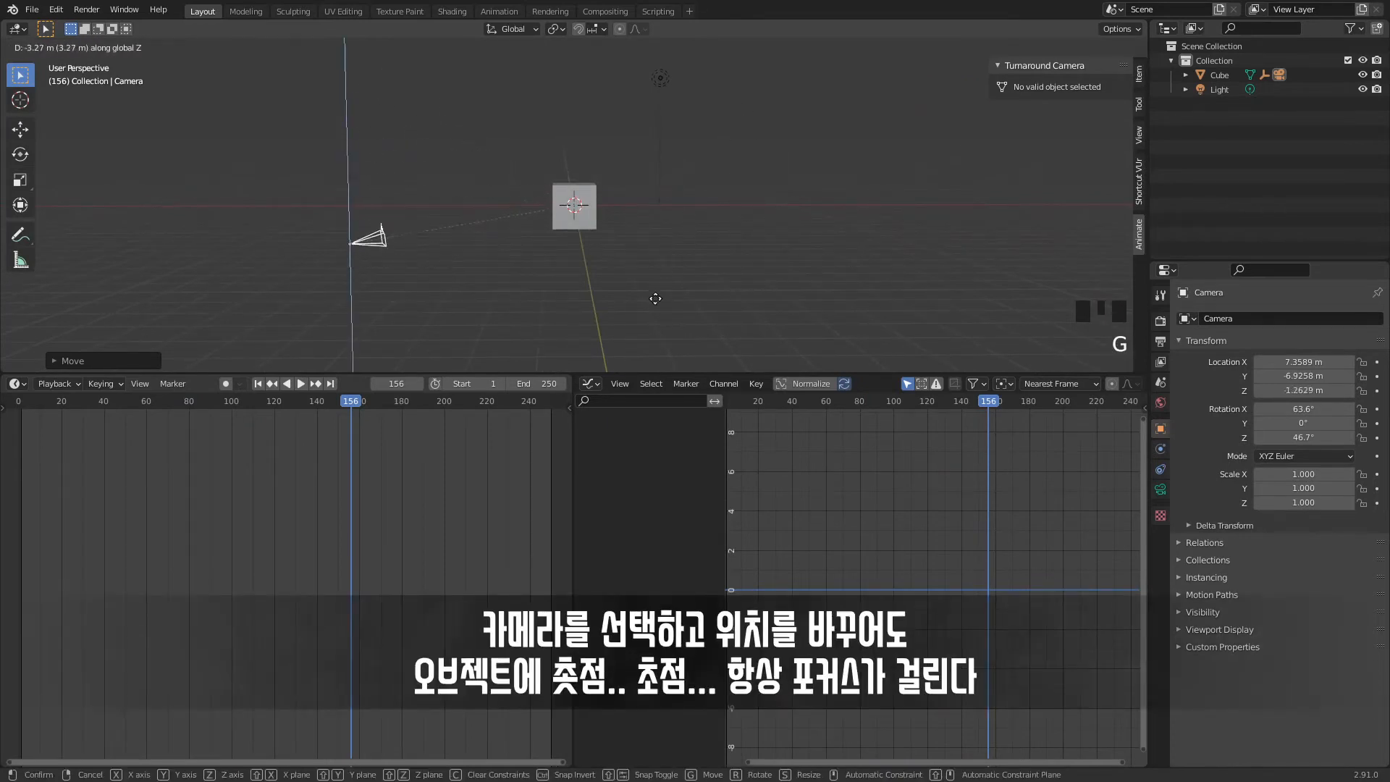
right_click(693, 343)
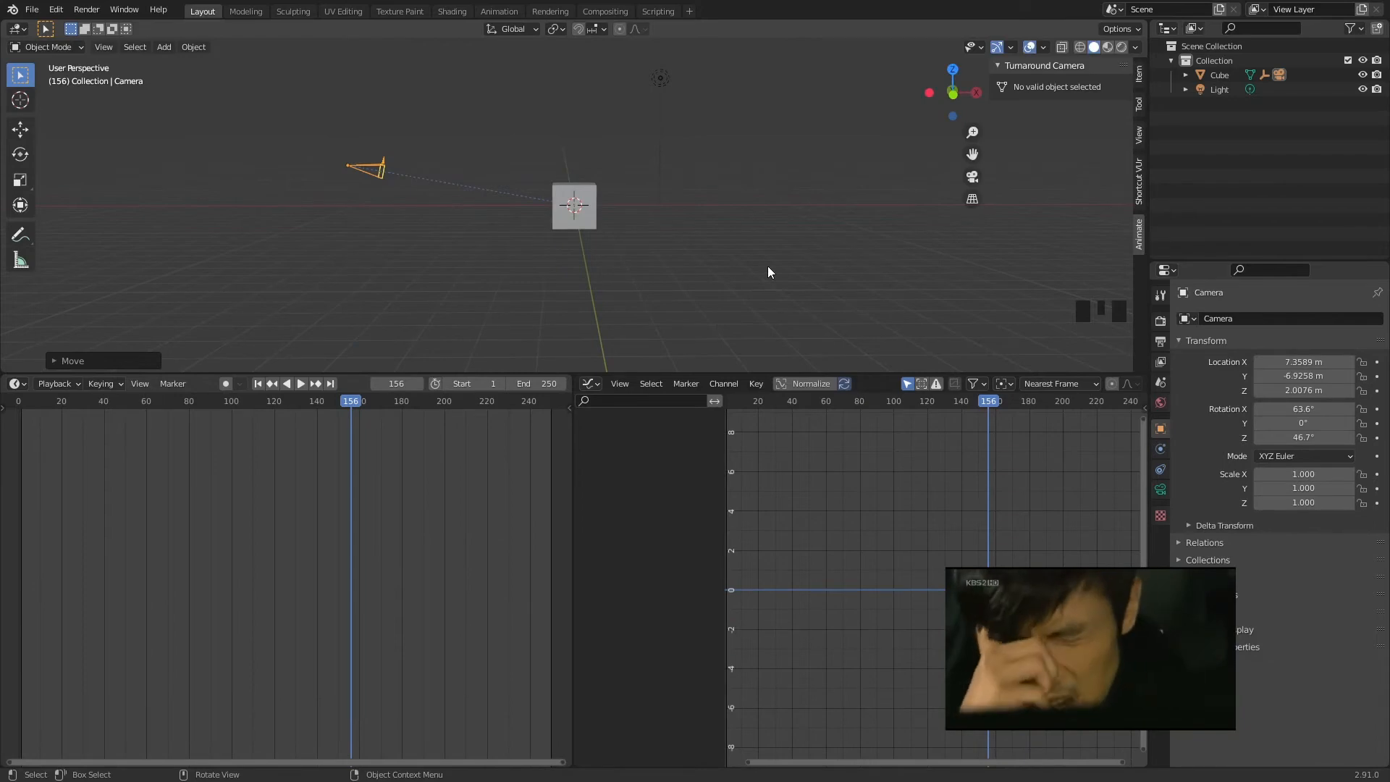
Step: Select the camera in the turnaround without a track constraint and raise it along the global Z axis to about 4 m
scroll(846, 201, "up", 5)
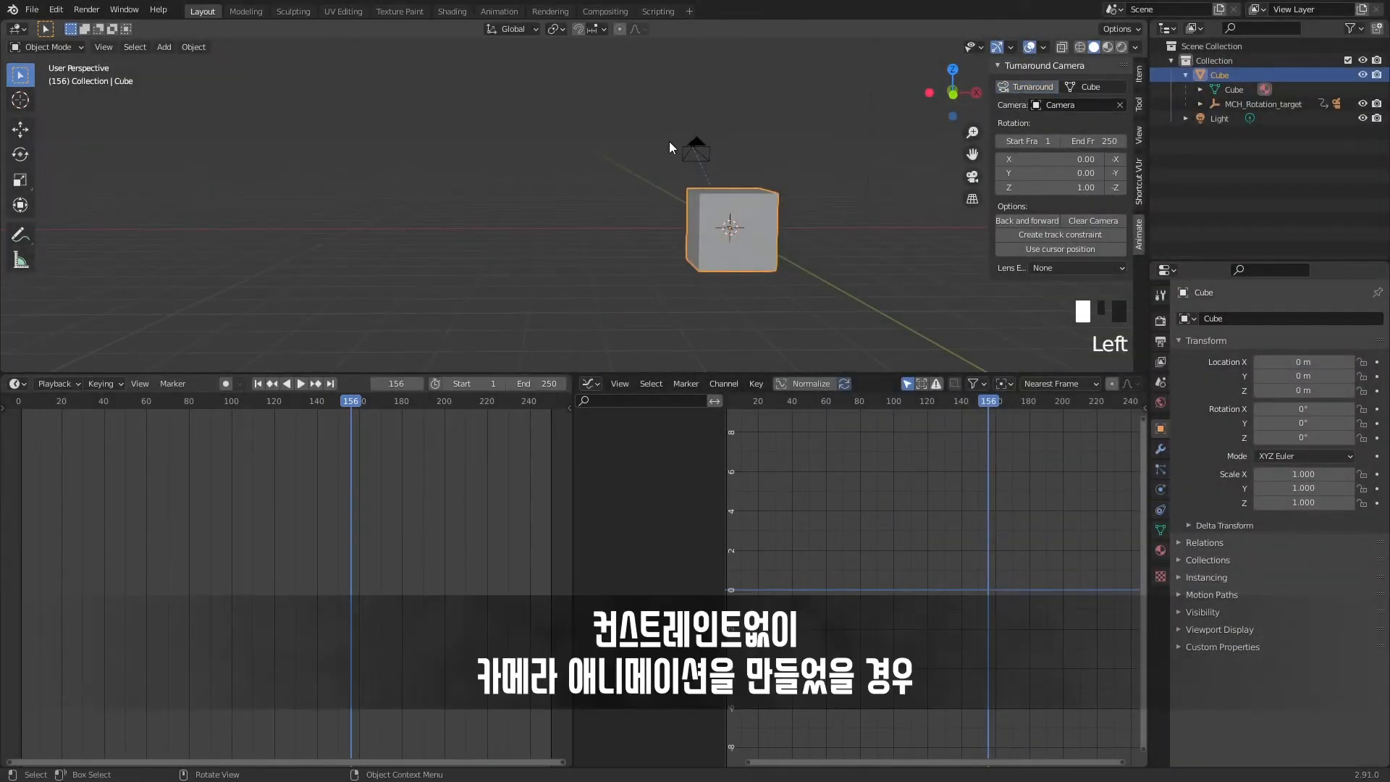
double_click(684, 142)
middle_click_drag(688, 163, 876, 150)
scroll(796, 223, "up", 3)
middle_click_drag(664, 225, 931, 270, "shift")
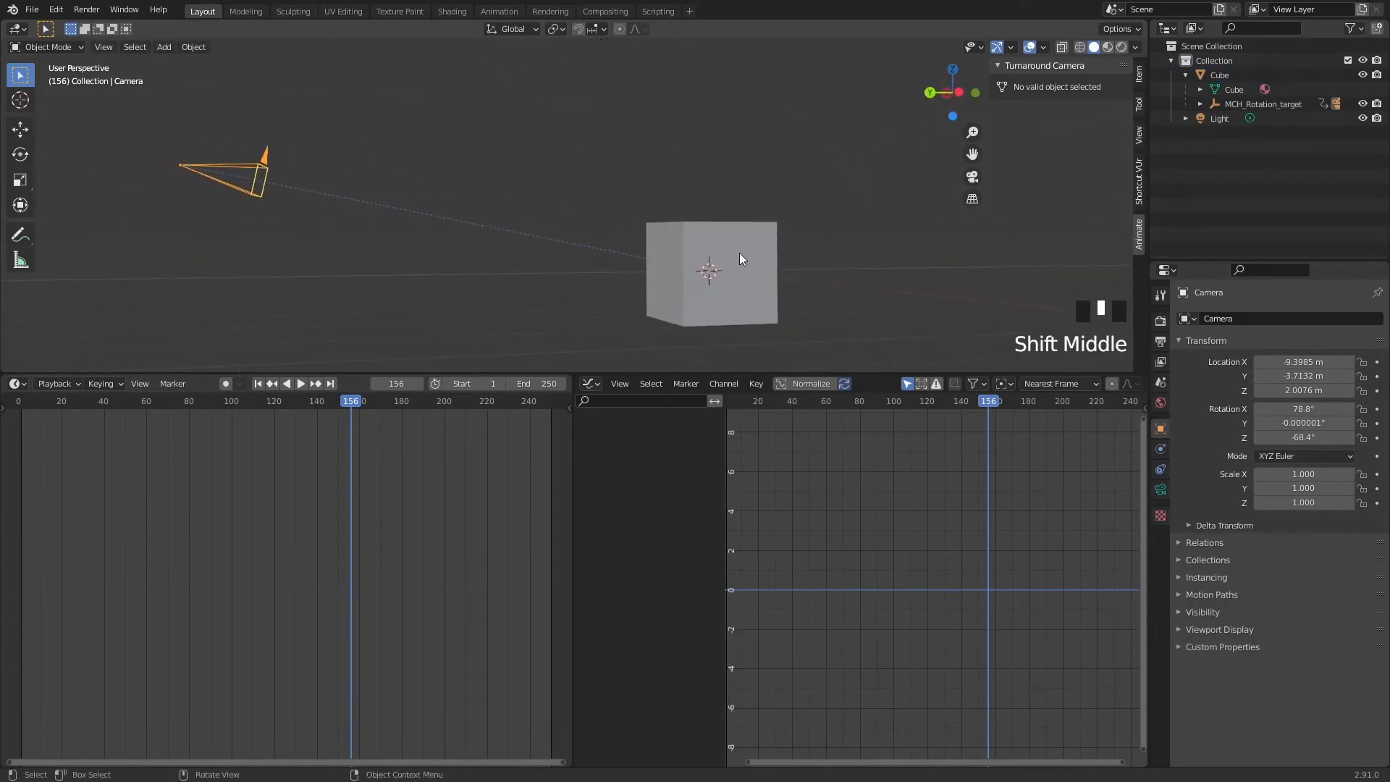
key("g")
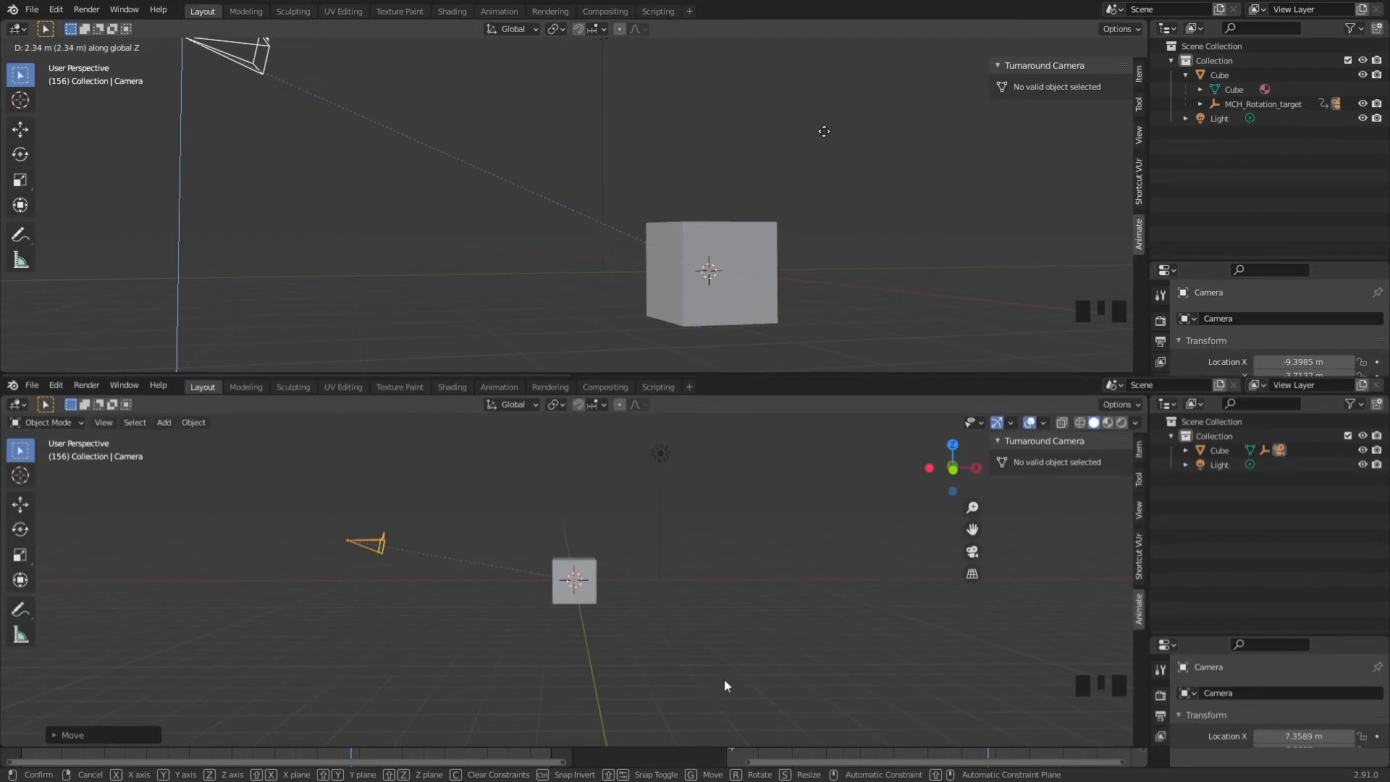
left_click(834, 153)
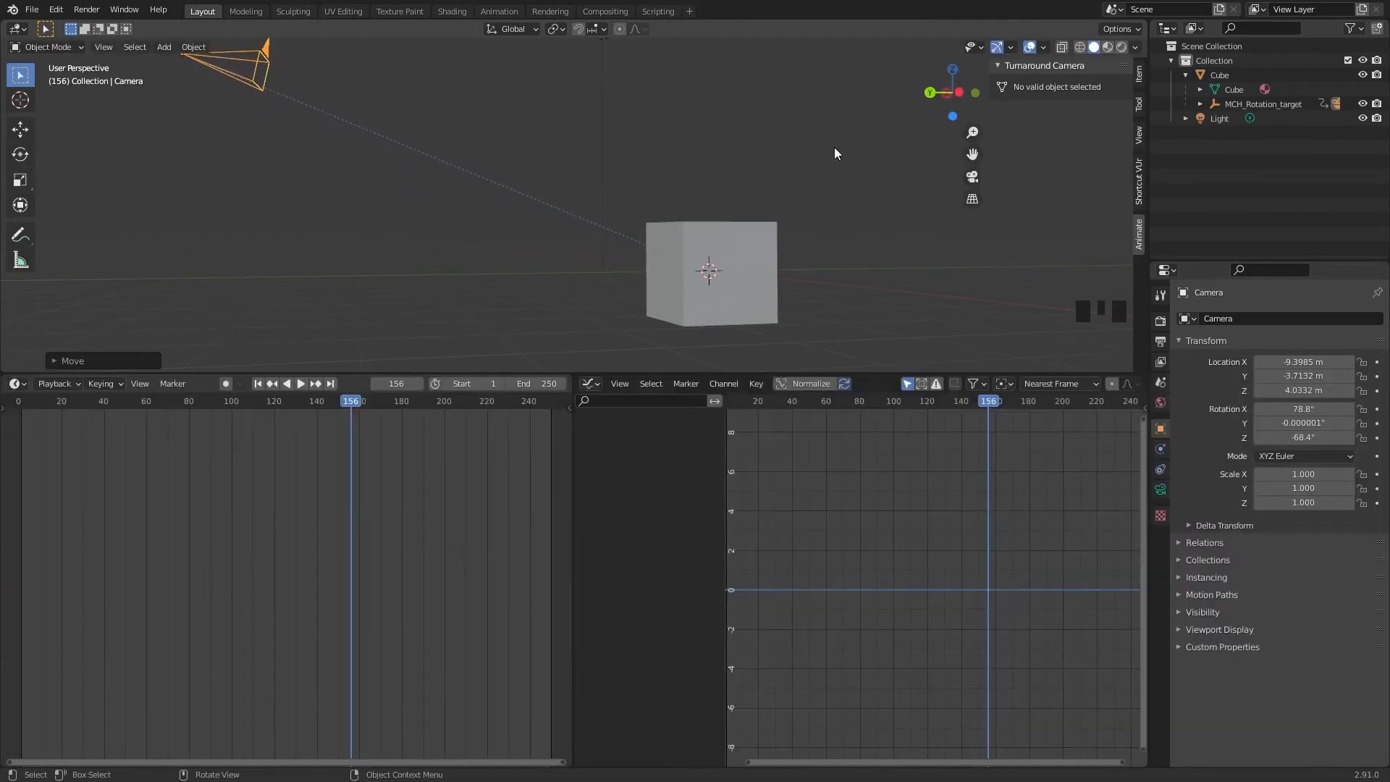
Step: Look through the unconstrained camera and move it along the global Z axis to check the cube's framing
key("KP_0")
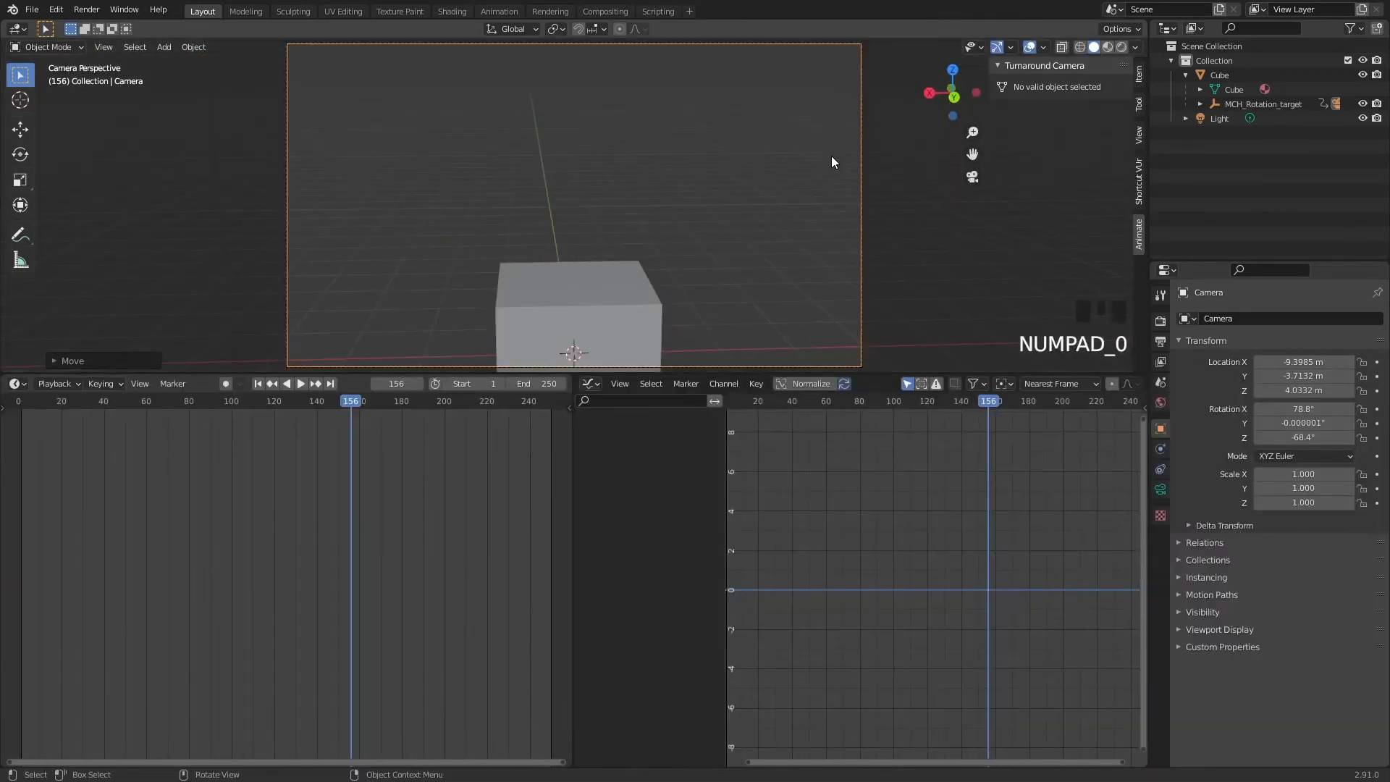
scroll(832, 159, "down", 4)
key("g")
key("z")
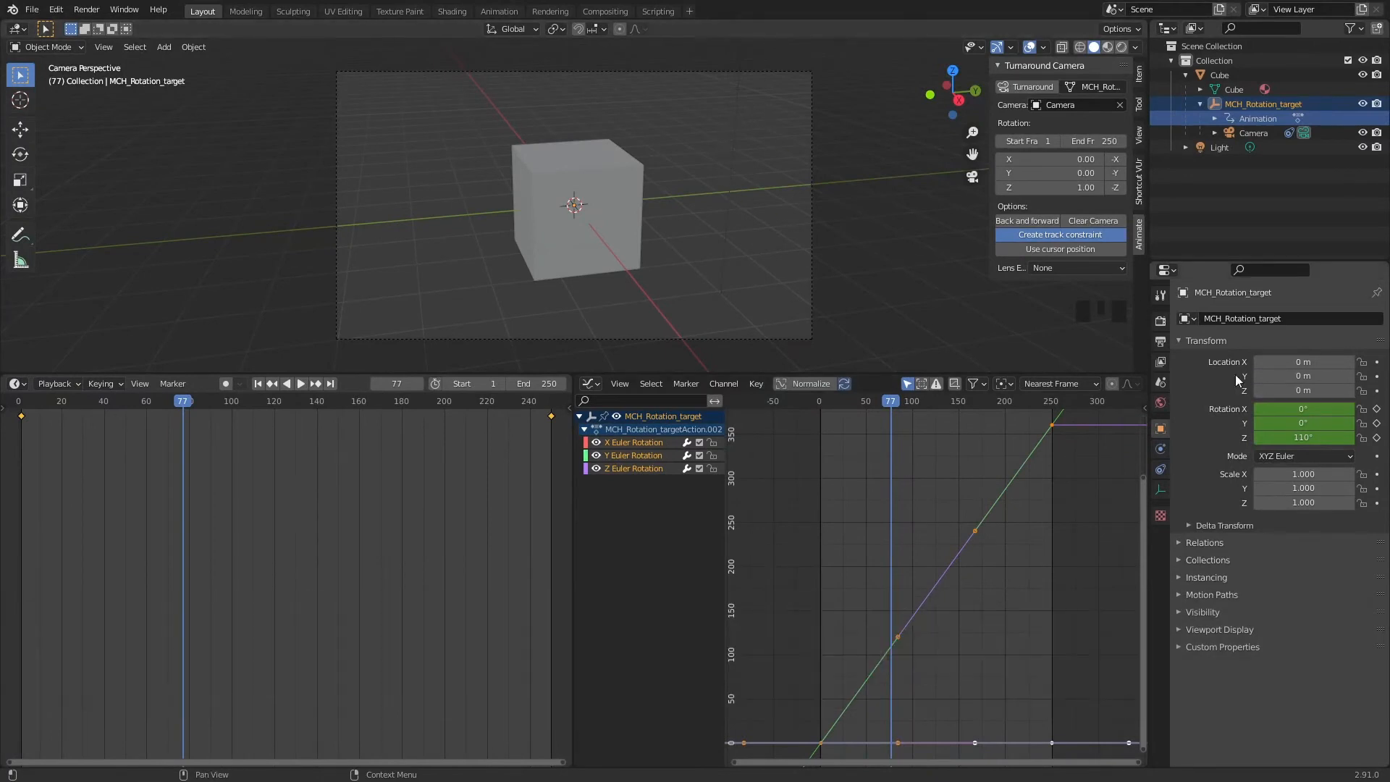
Step: Bring up the Eevee render settings and switch the viewport shading to Rendered
left_click(1160, 322)
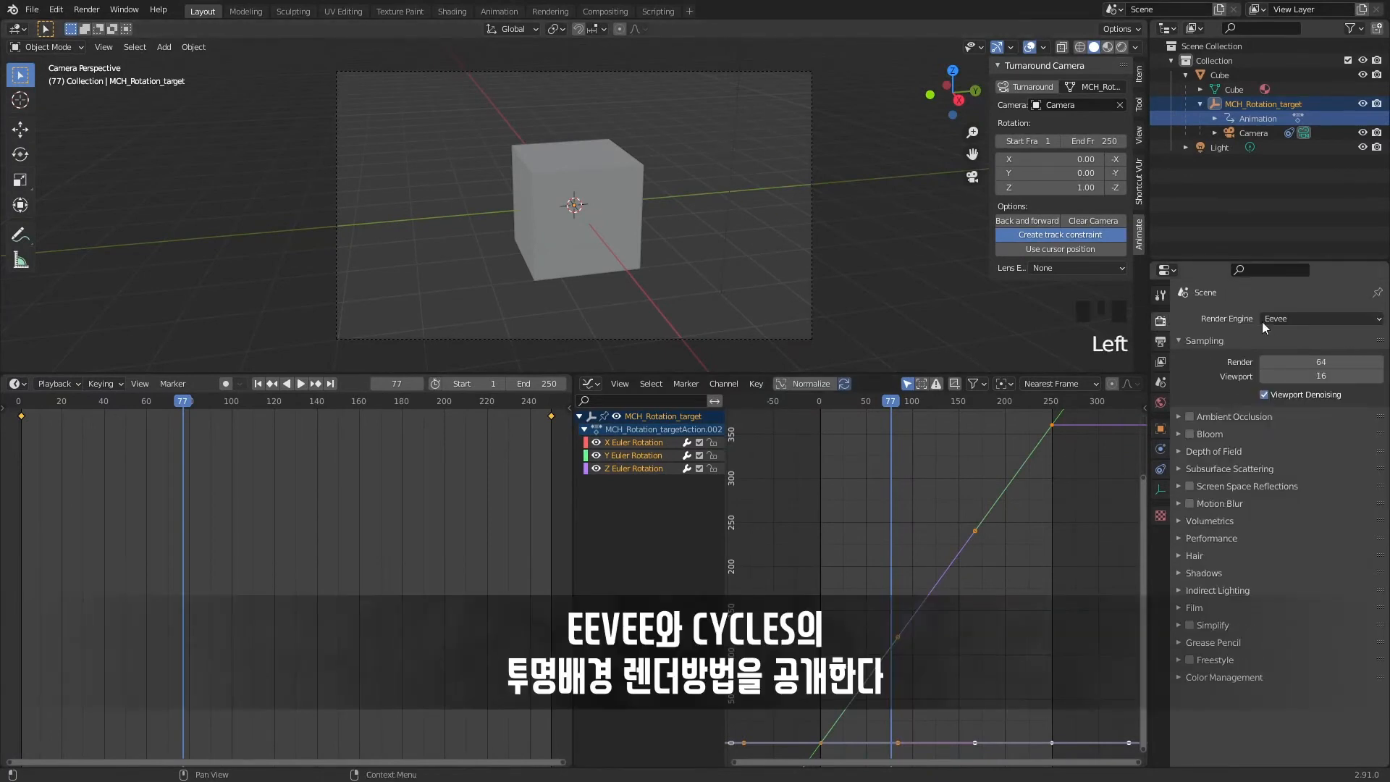
key("z")
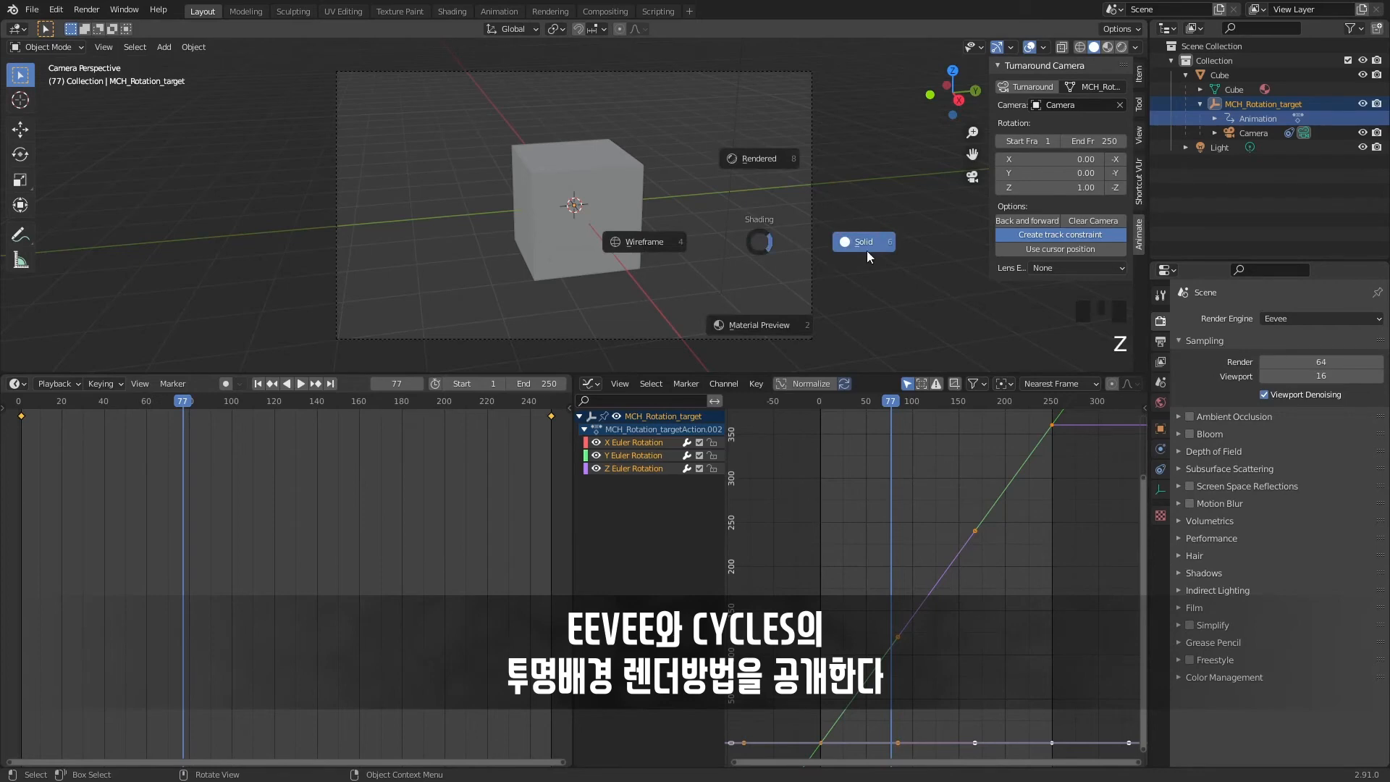
left_click(757, 176)
Step: Use cloud_layers_4k.hdr as the world's environment texture and play the turnaround in front of it
left_click(1160, 402)
left_click(1300, 362)
left_click(1261, 413)
left_click(1018, 483)
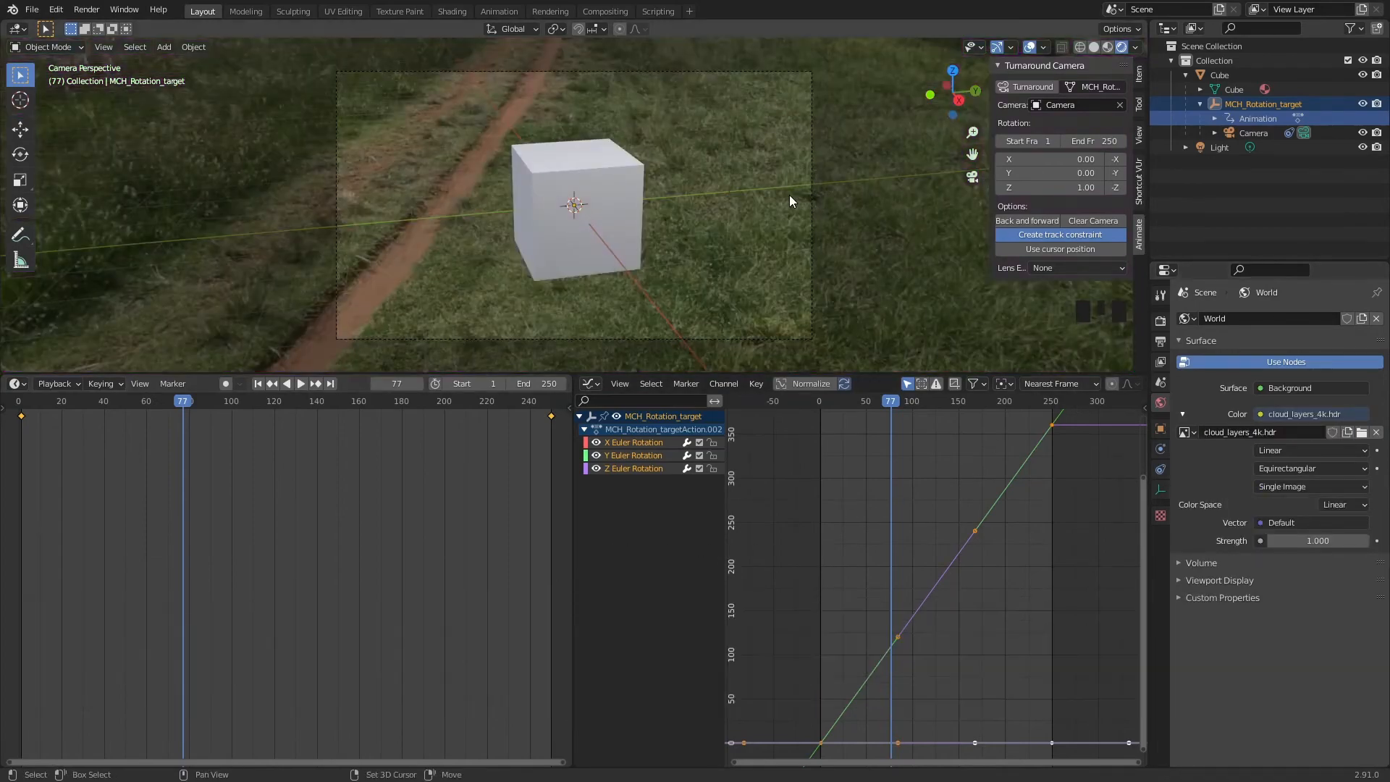
key("shift+space")
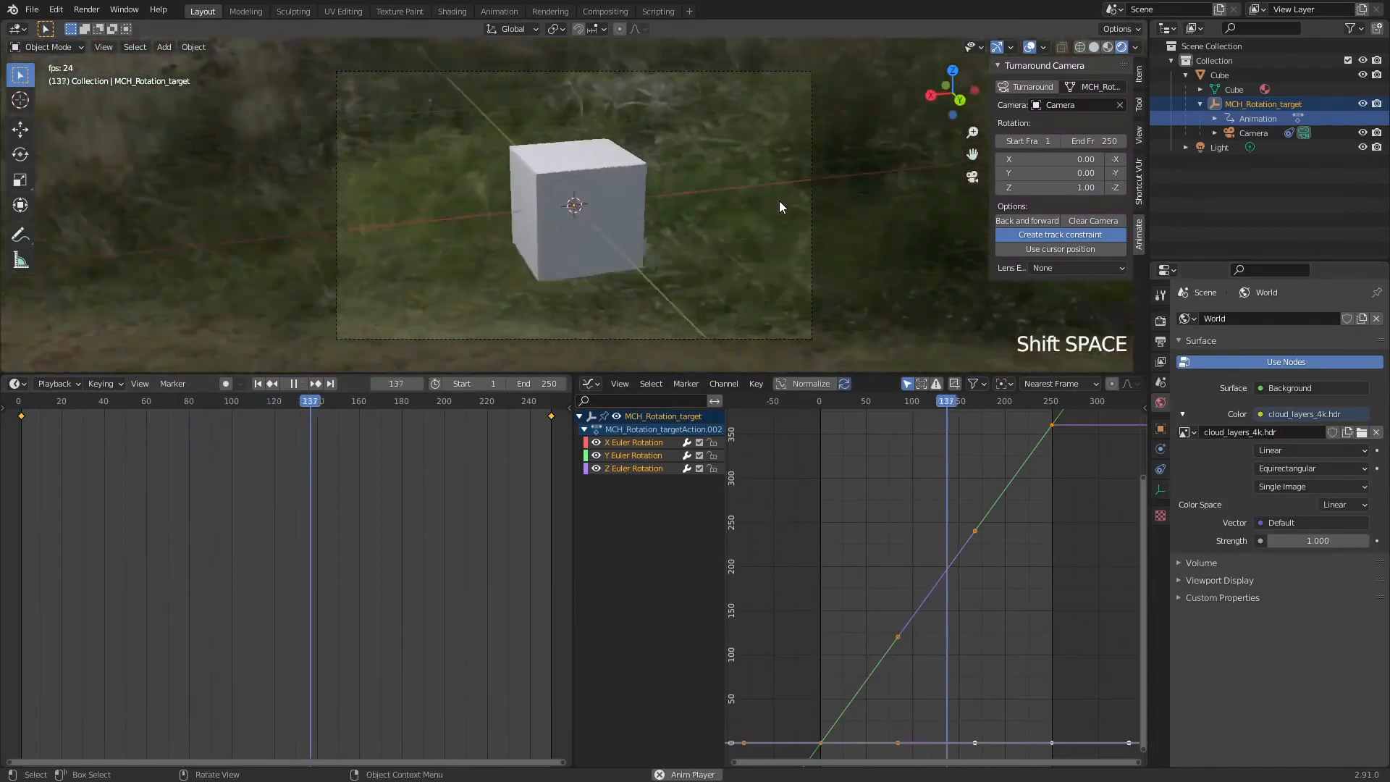
key("shift+space")
Step: Enable the Transparent film option for Eevee and play the turnaround
left_click(1161, 321)
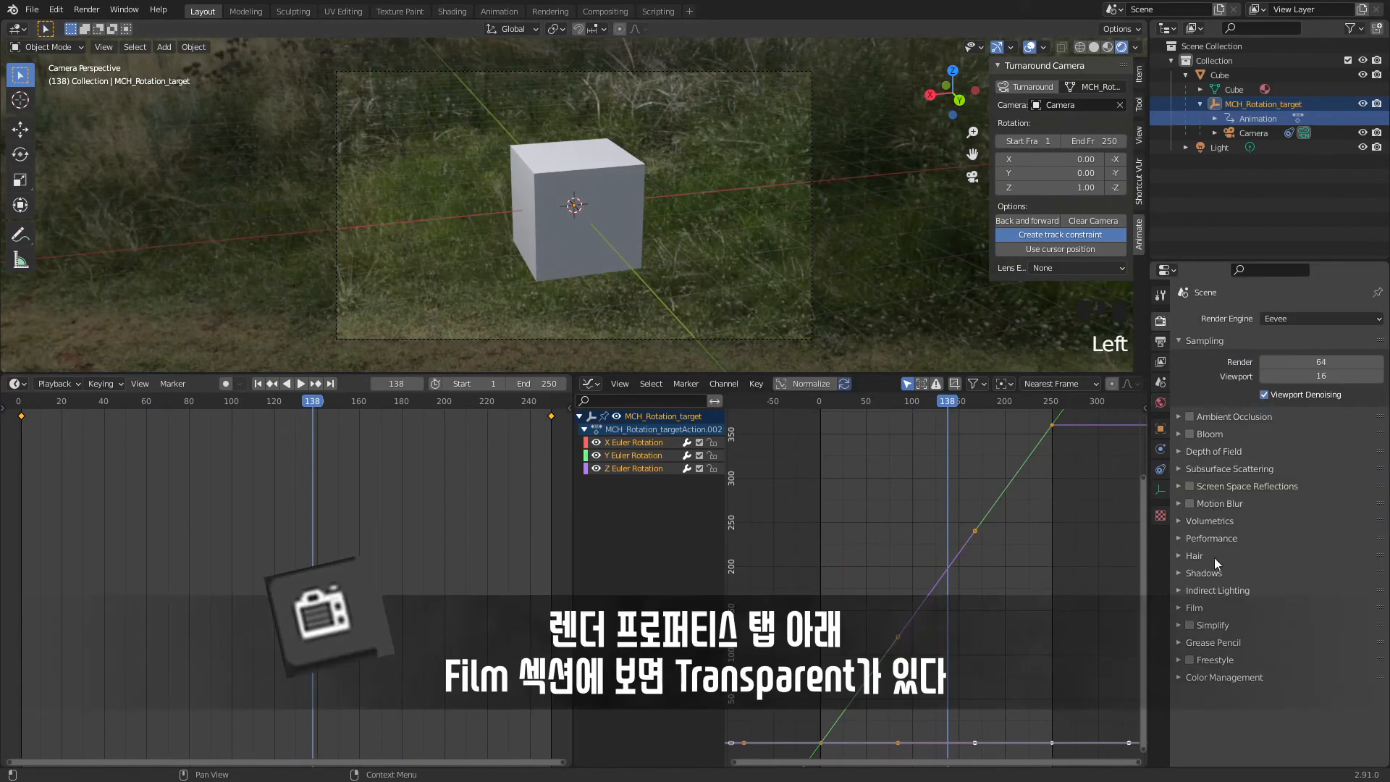
left_click(1179, 608)
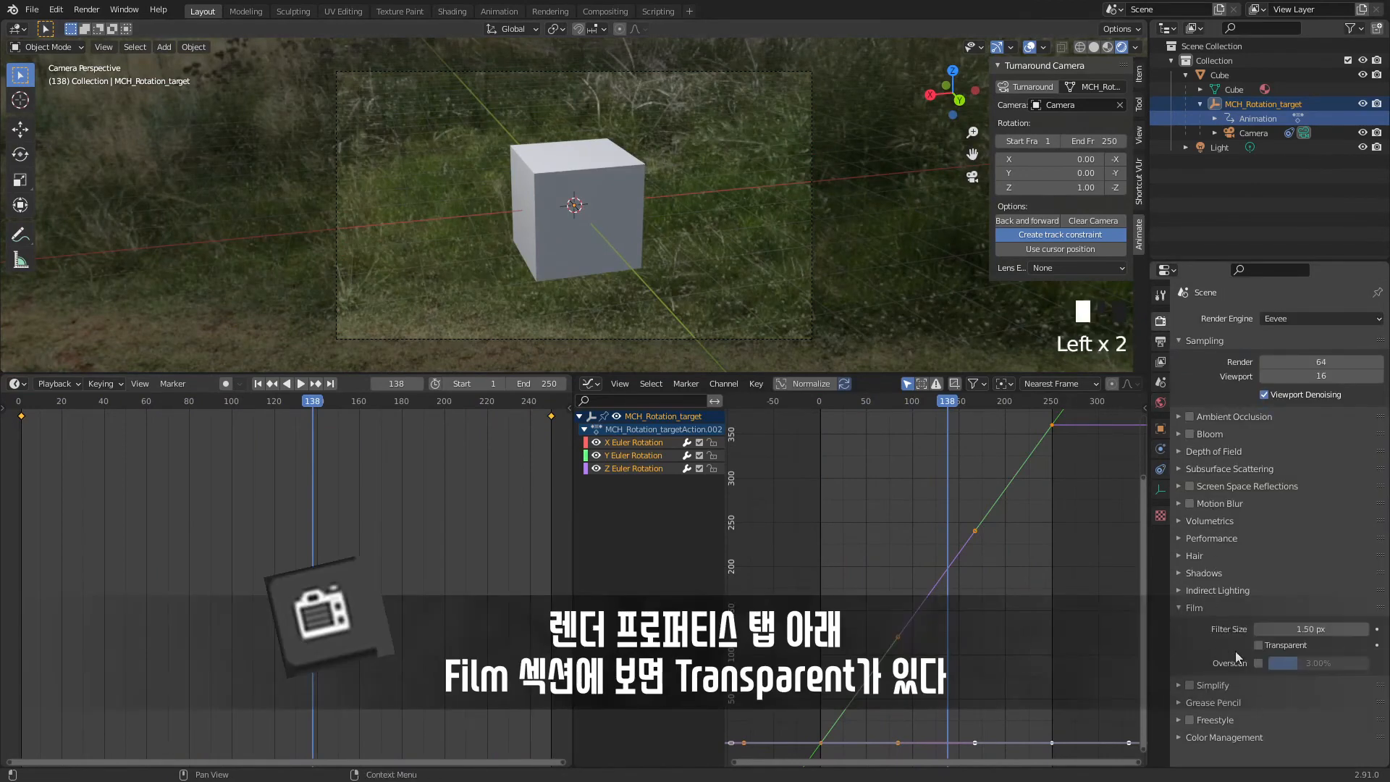
left_click(1258, 644)
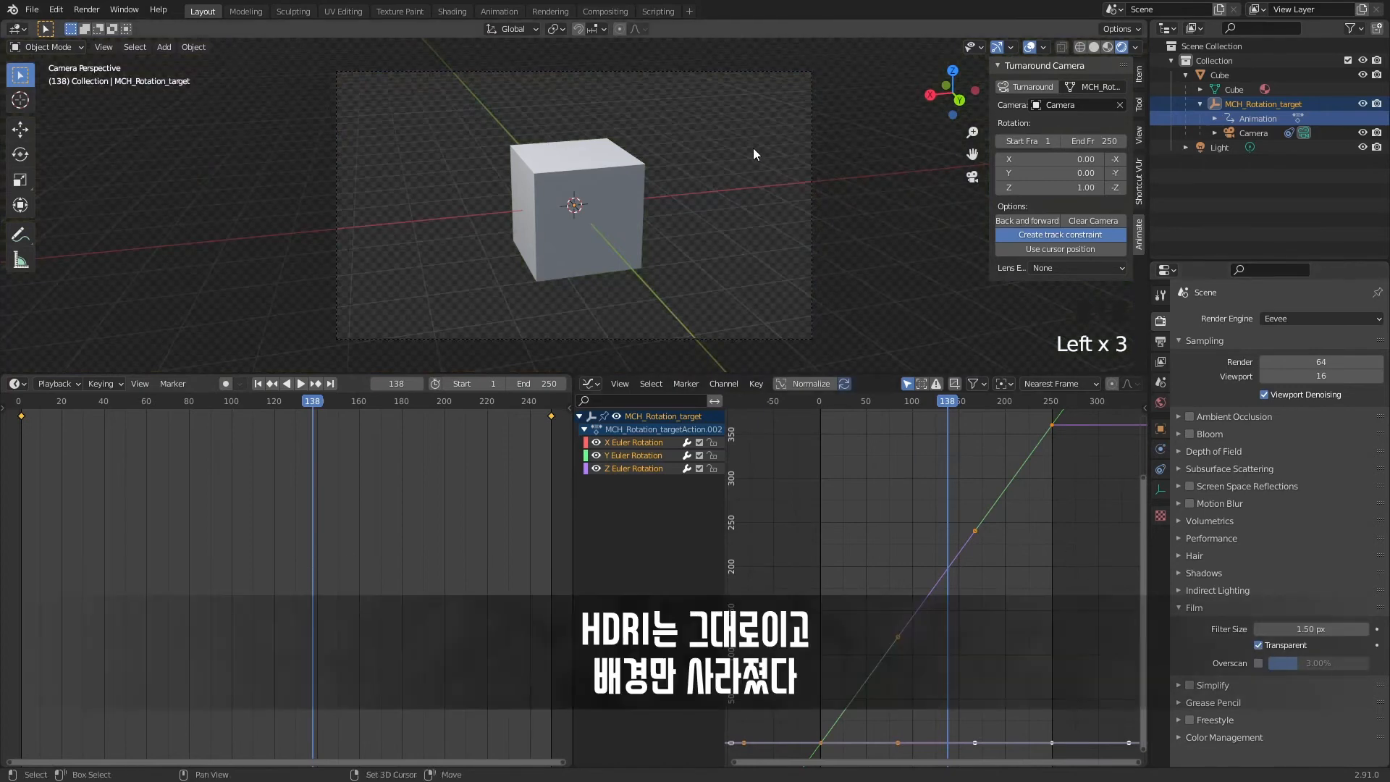
key("shift+space")
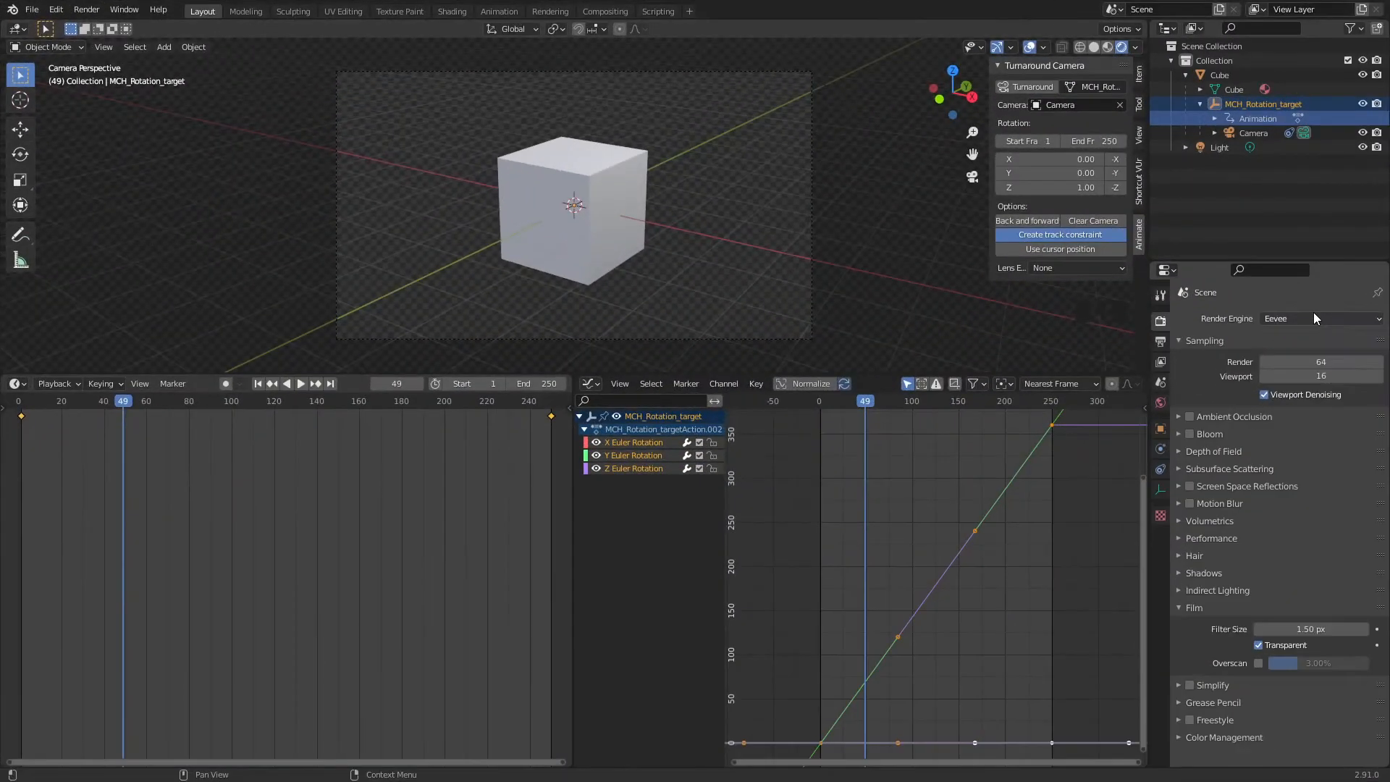
Step: Change the render engine to Cycles and set its device to GPU Compute
left_click(1314, 311)
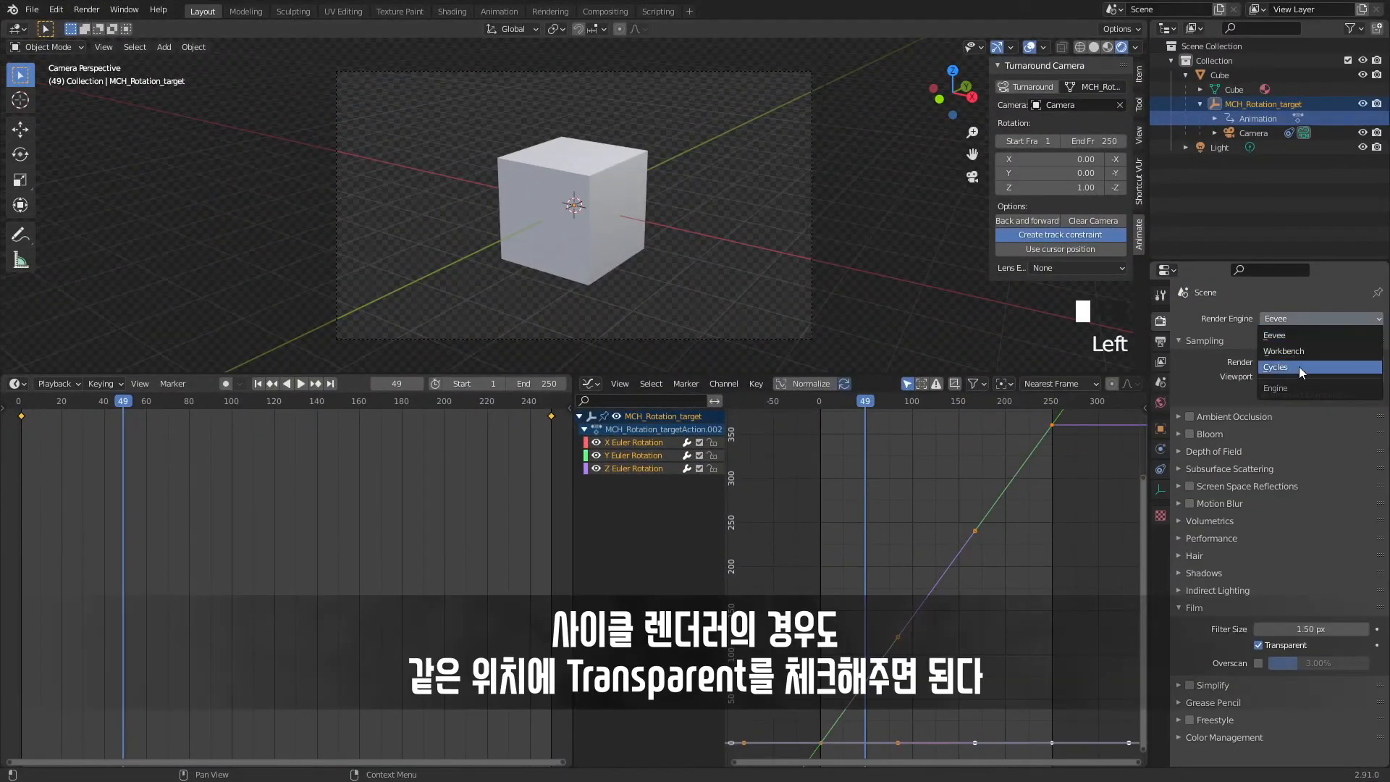
left_click(1299, 366)
left_click(1301, 358)
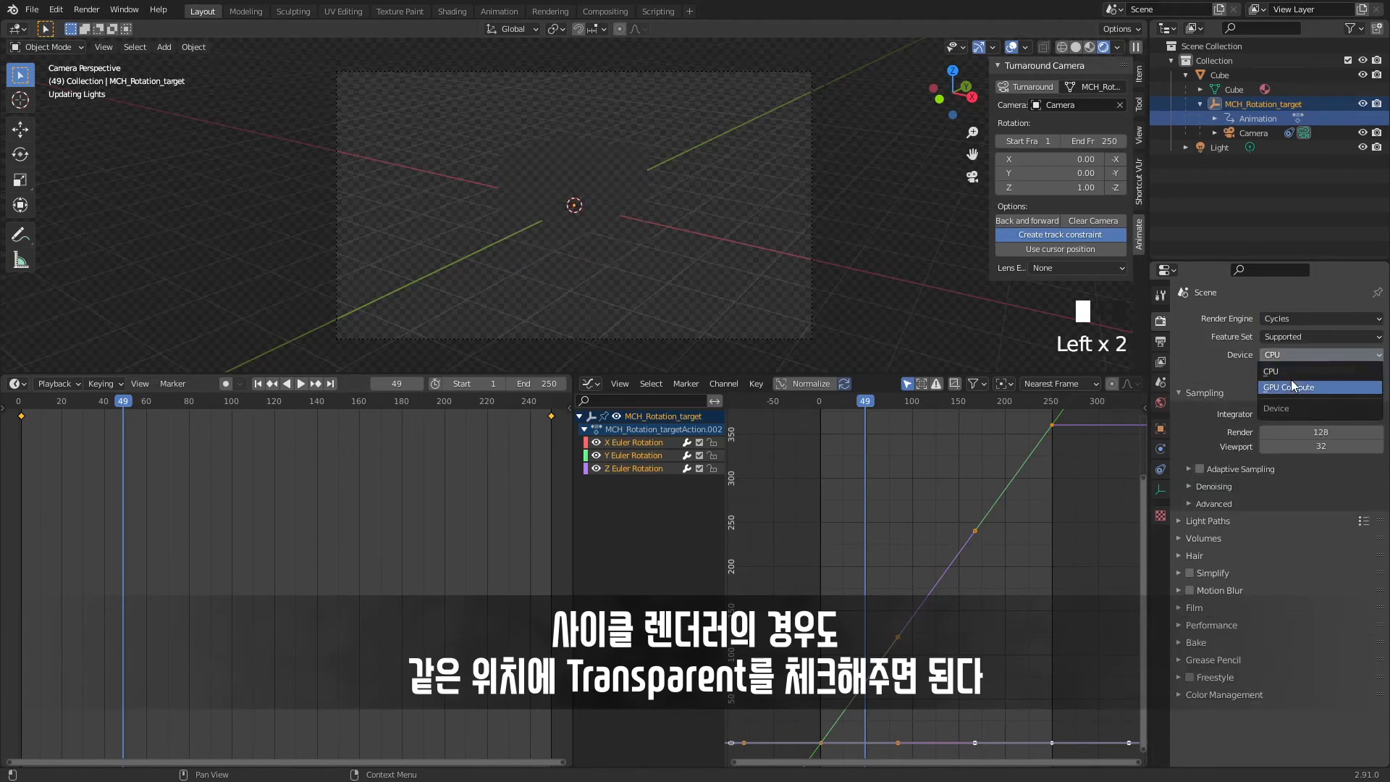
left_click(1292, 380)
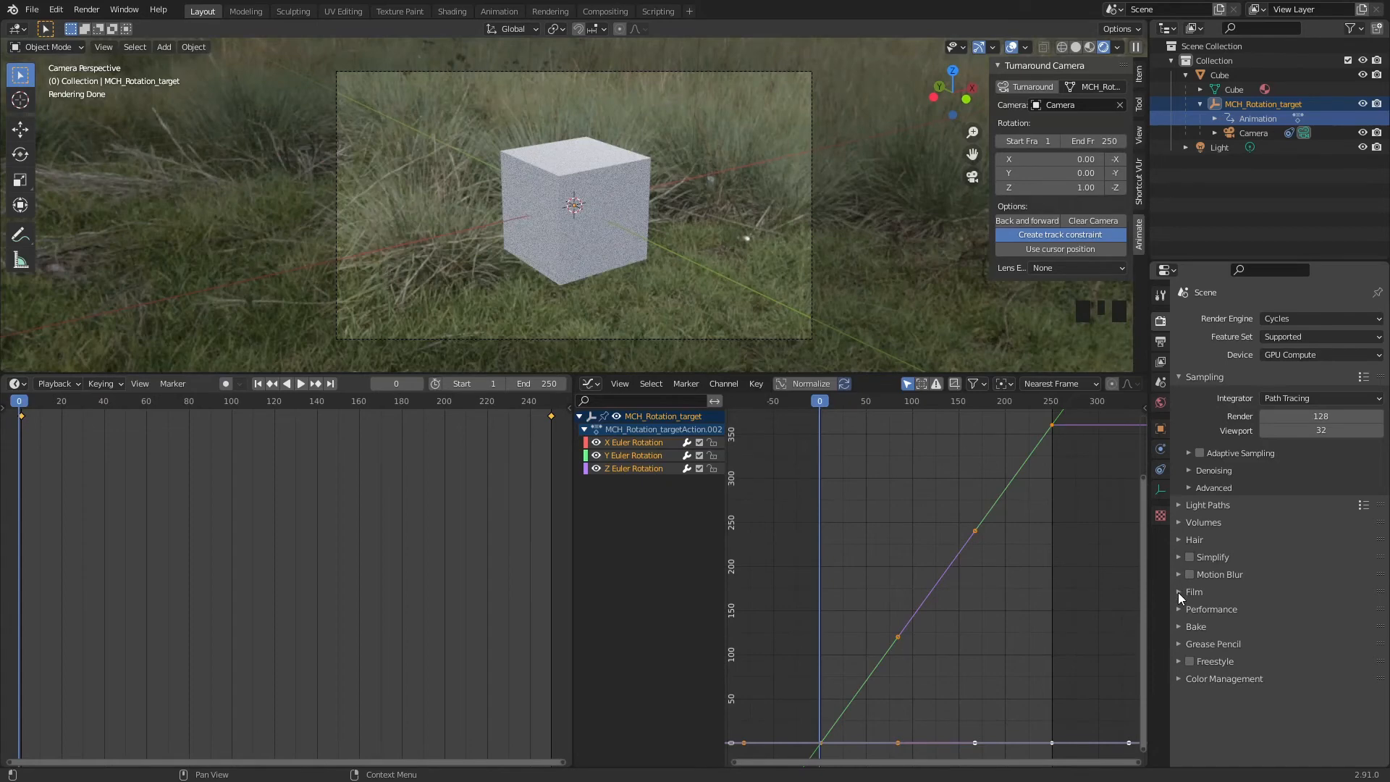
Step: Enable the Transparent film option for Cycles and play the turnaround
left_click(1179, 592)
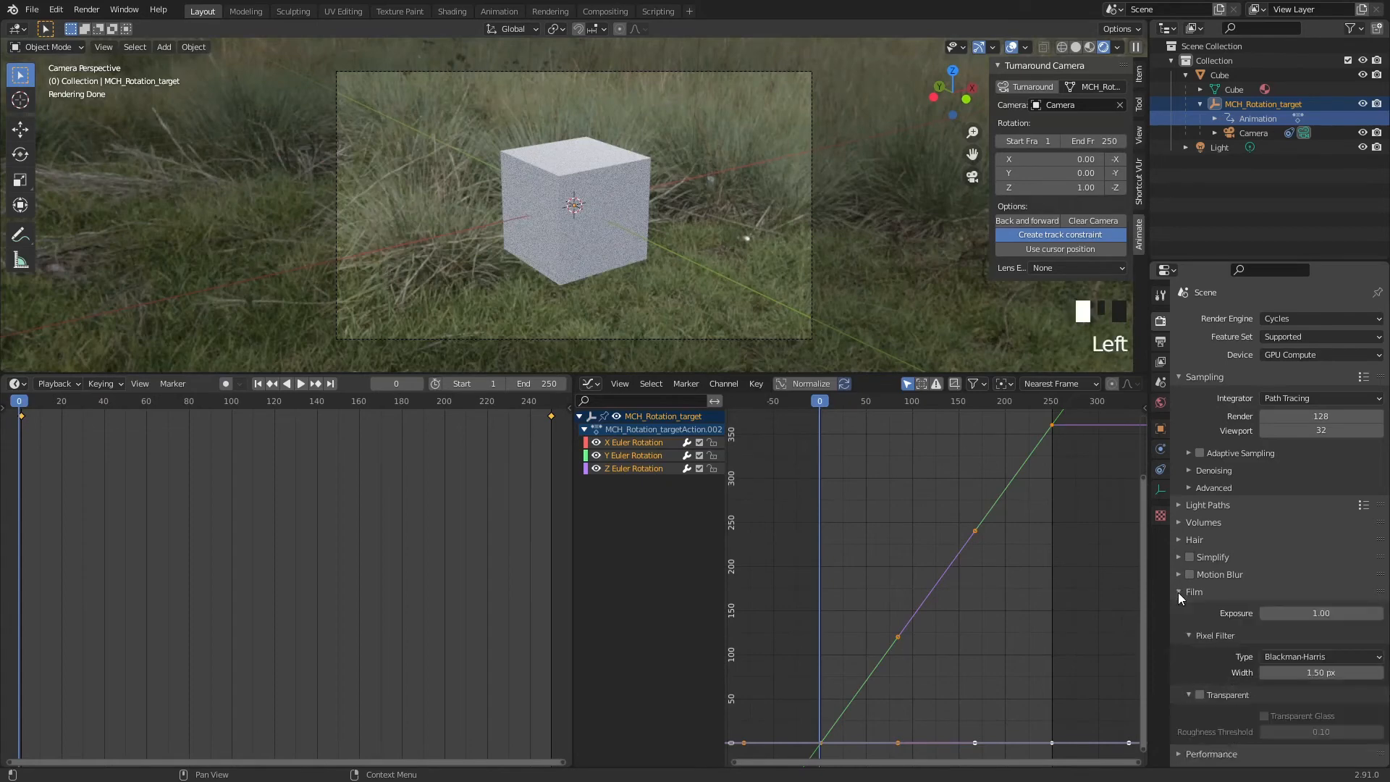
left_click(1201, 695)
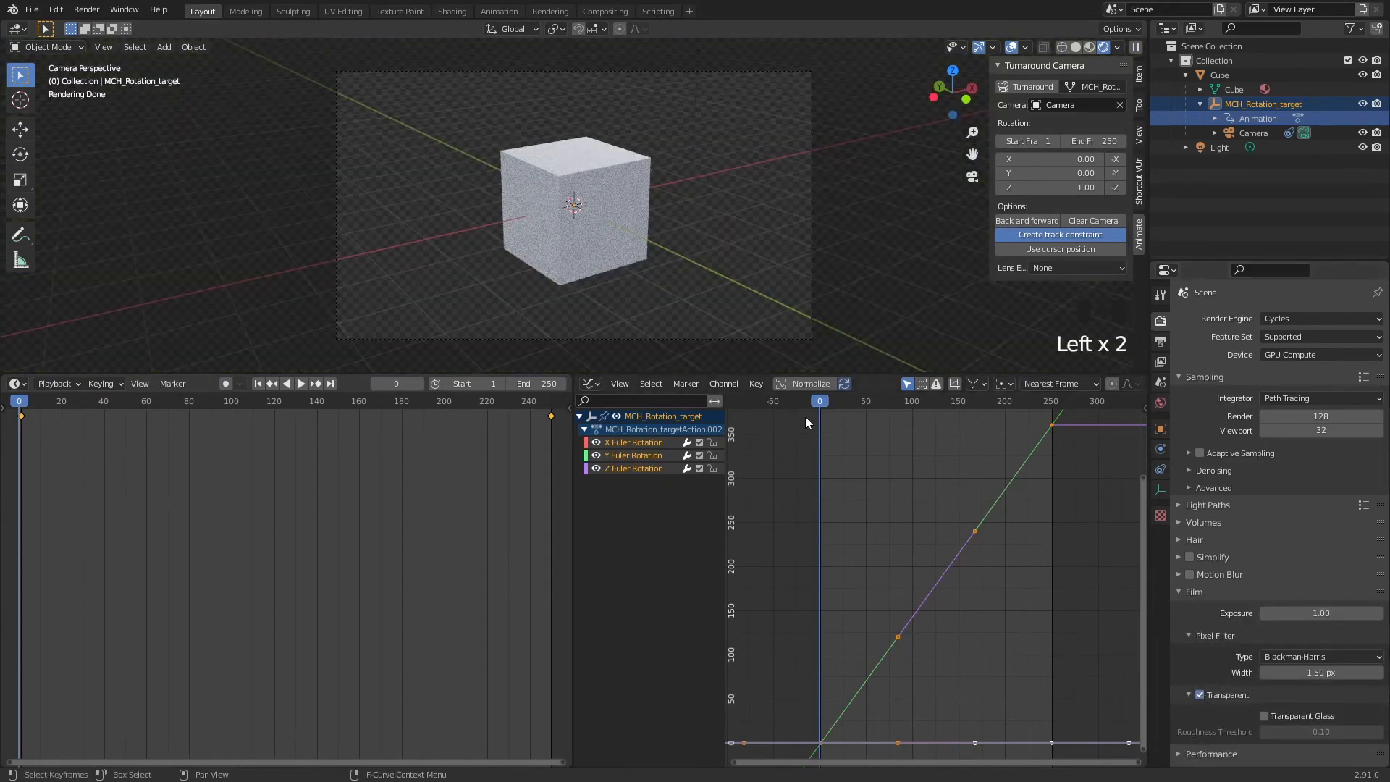
key("shift+space")
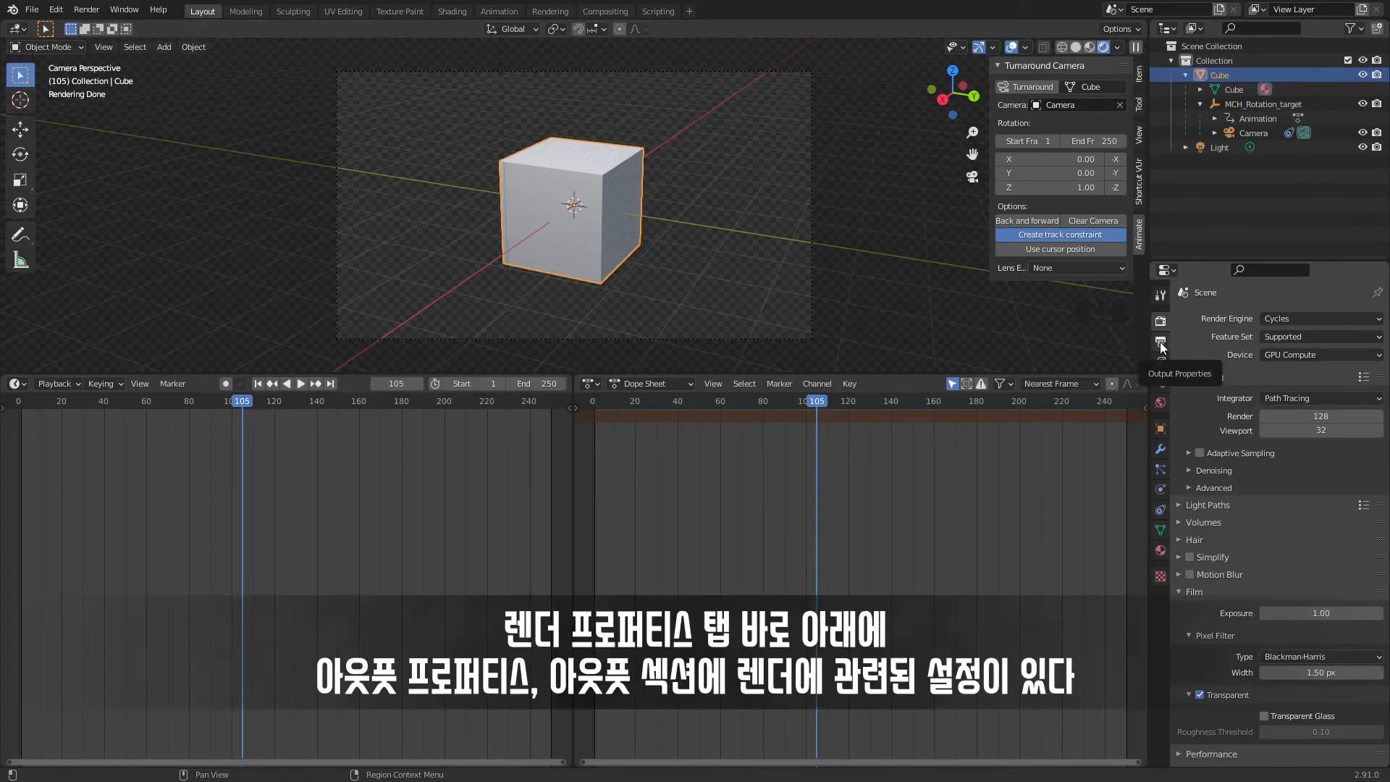
Step: Set the render output file format to the AVI JPEG movie type
left_click(1160, 342)
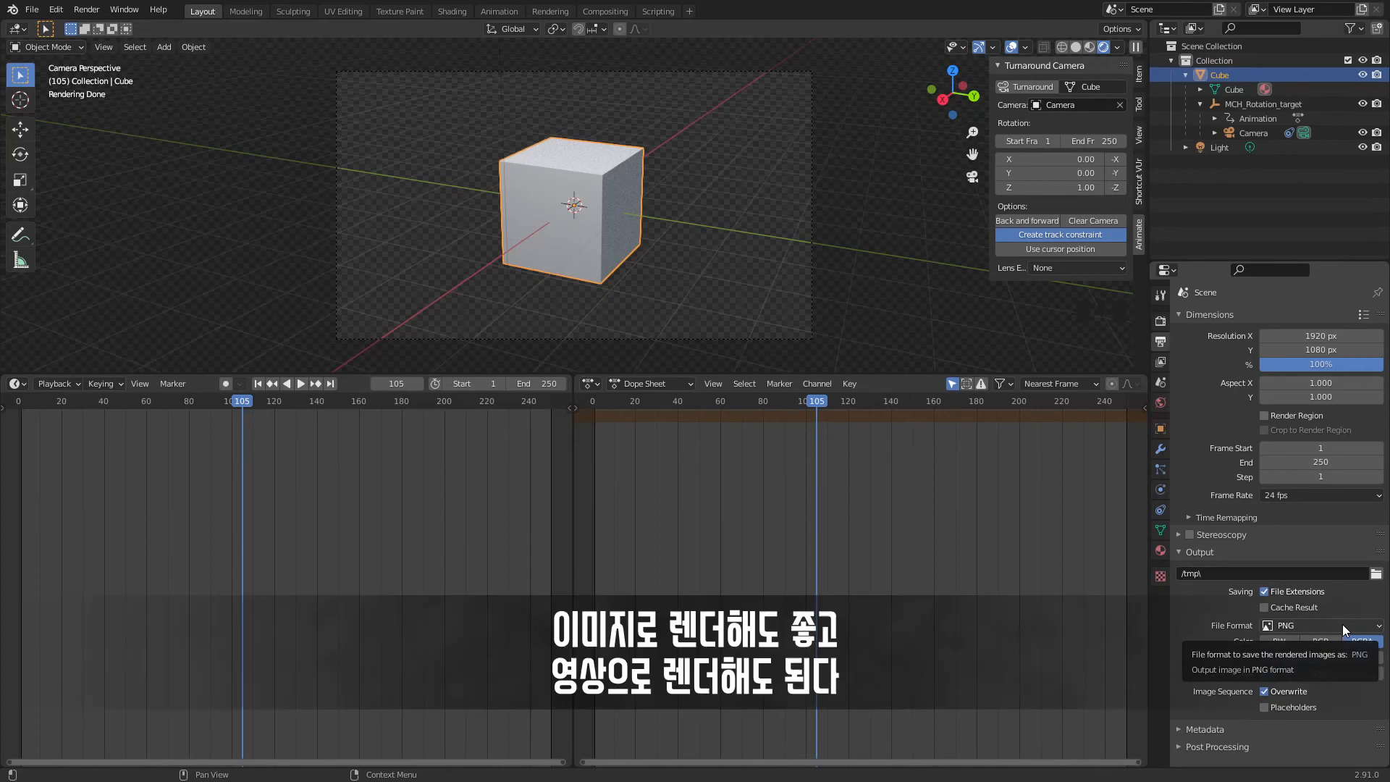
left_click(1348, 630)
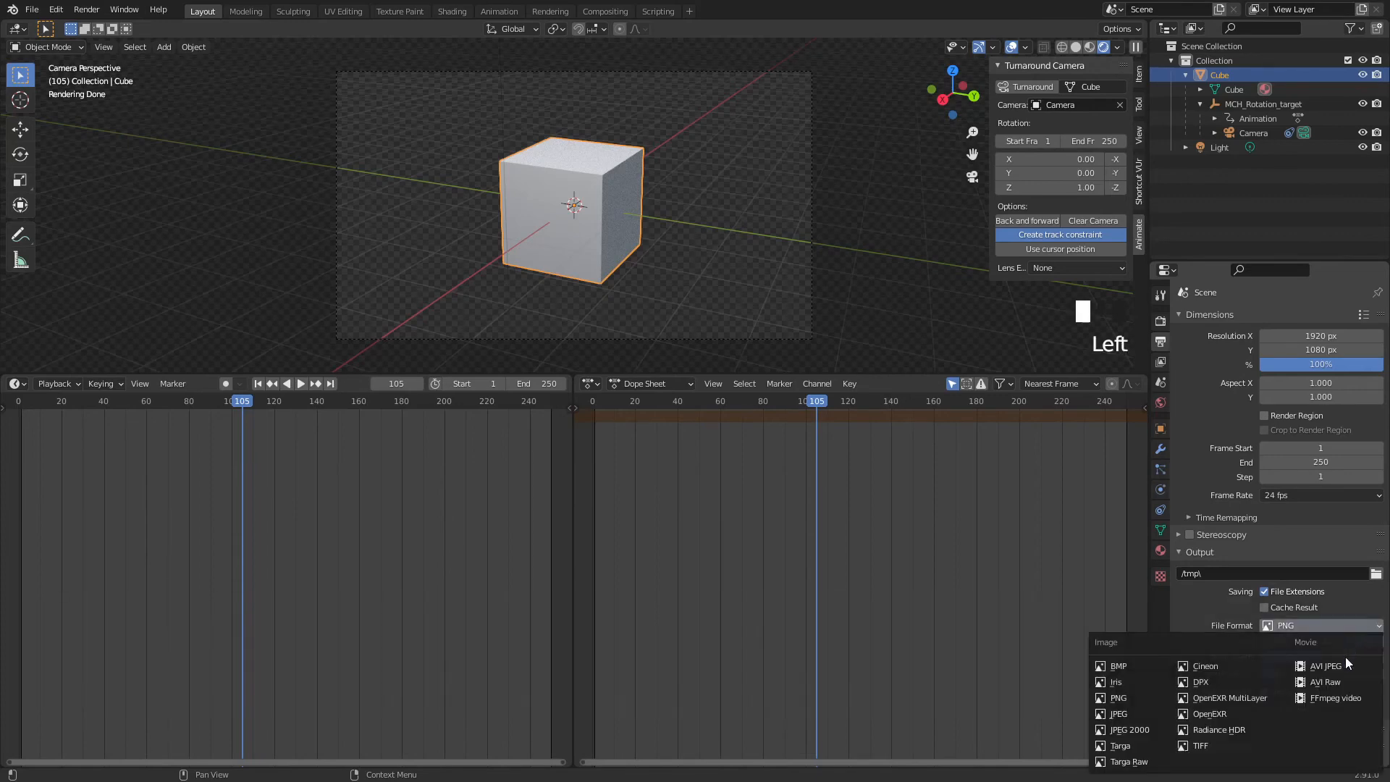
left_click(1345, 665)
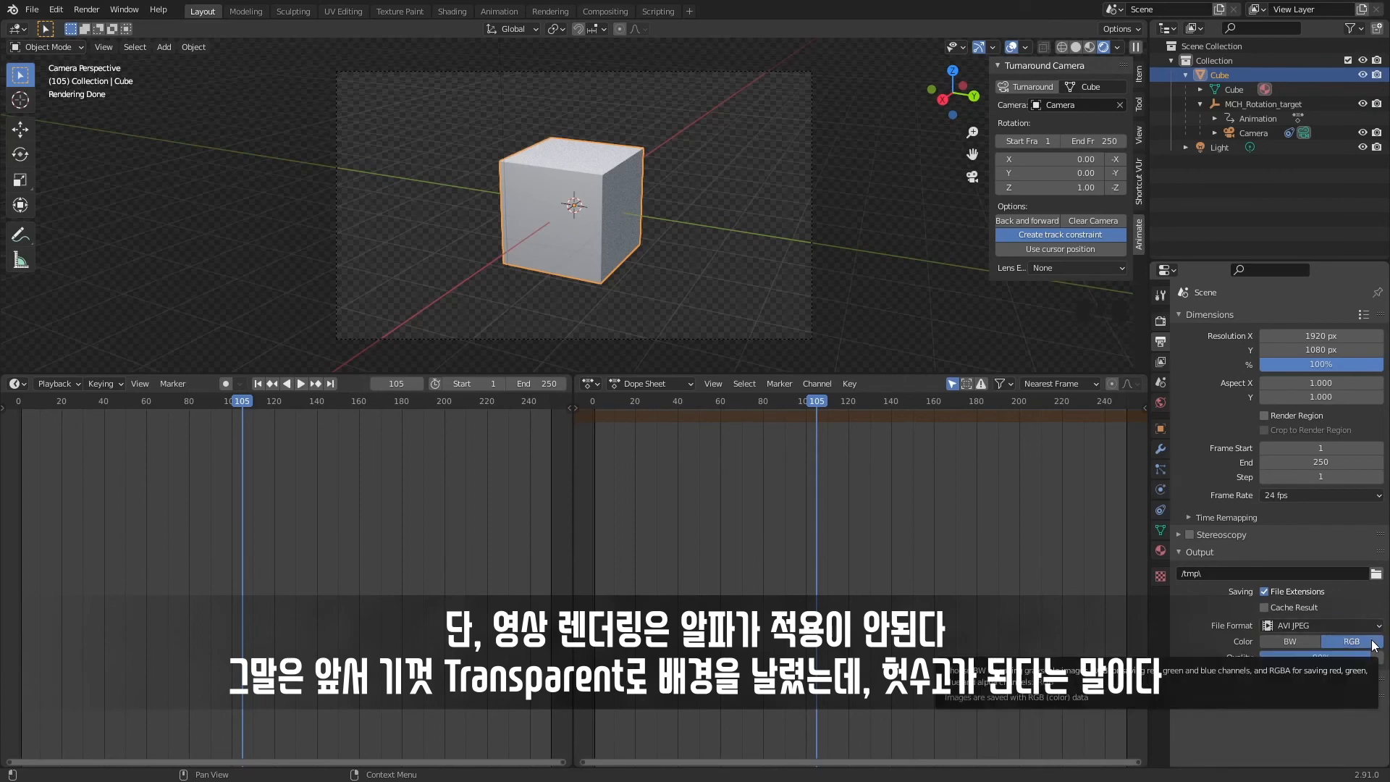
Step: Set the render output to PNG images with RGBA color
left_click(1317, 625)
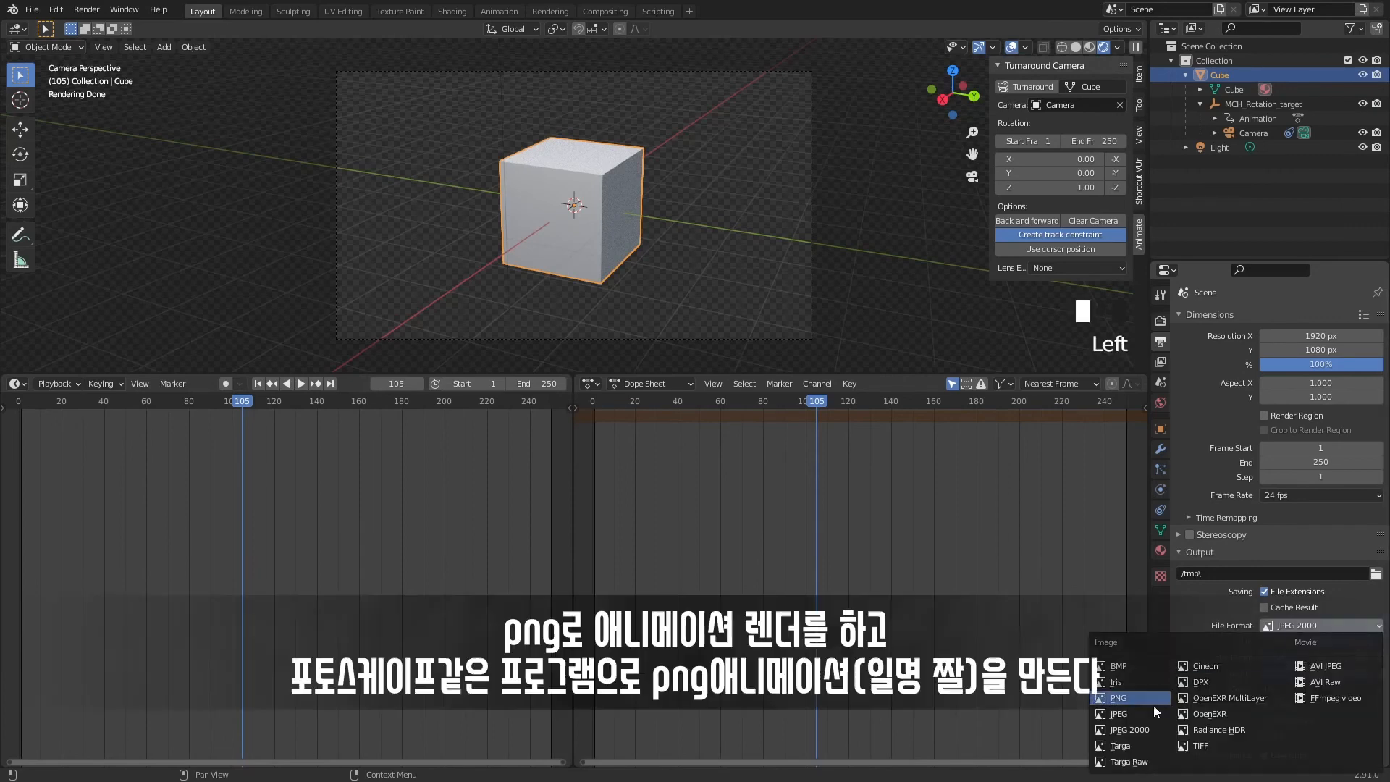
left_click(1149, 700)
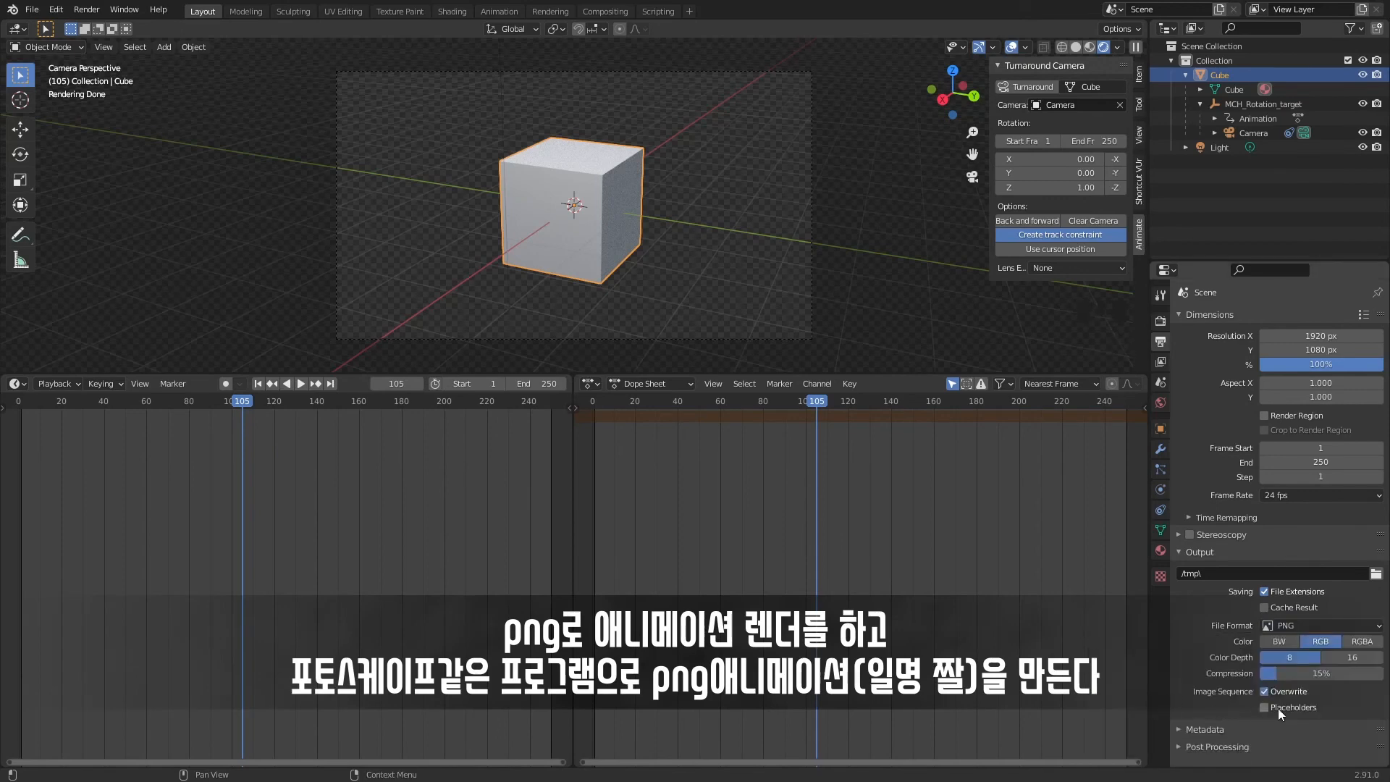
left_click(1380, 641)
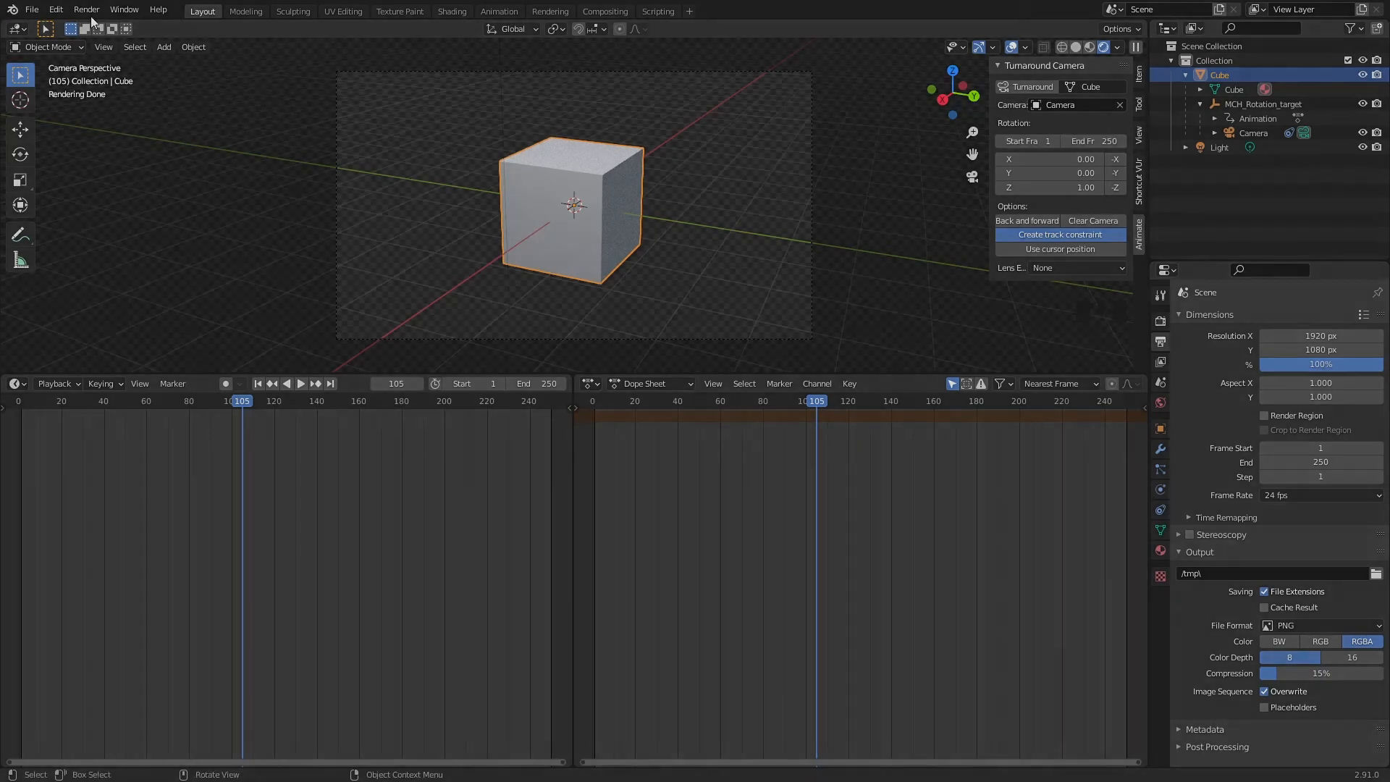
Step: Bring up the render commands for the turnaround scene
left_click(91, 20)
left_click(91, 20)
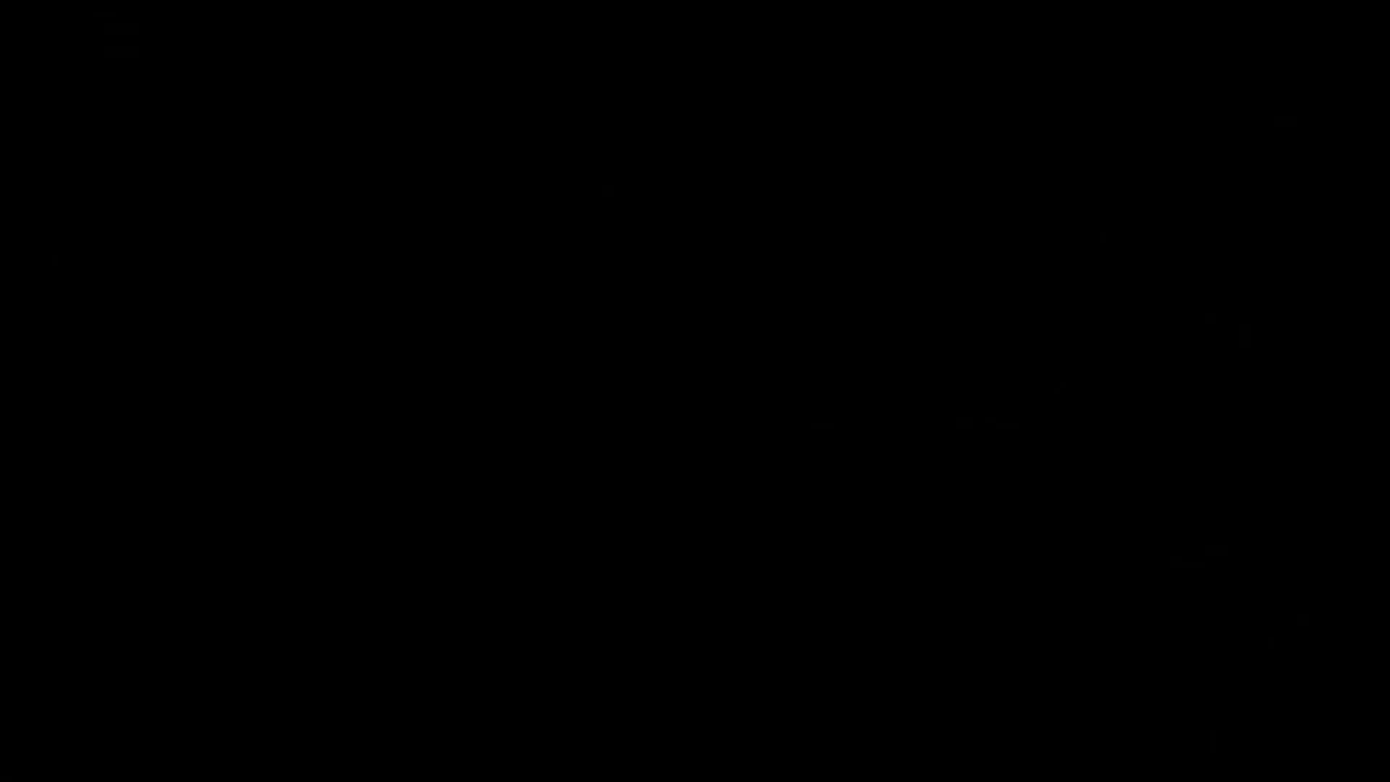